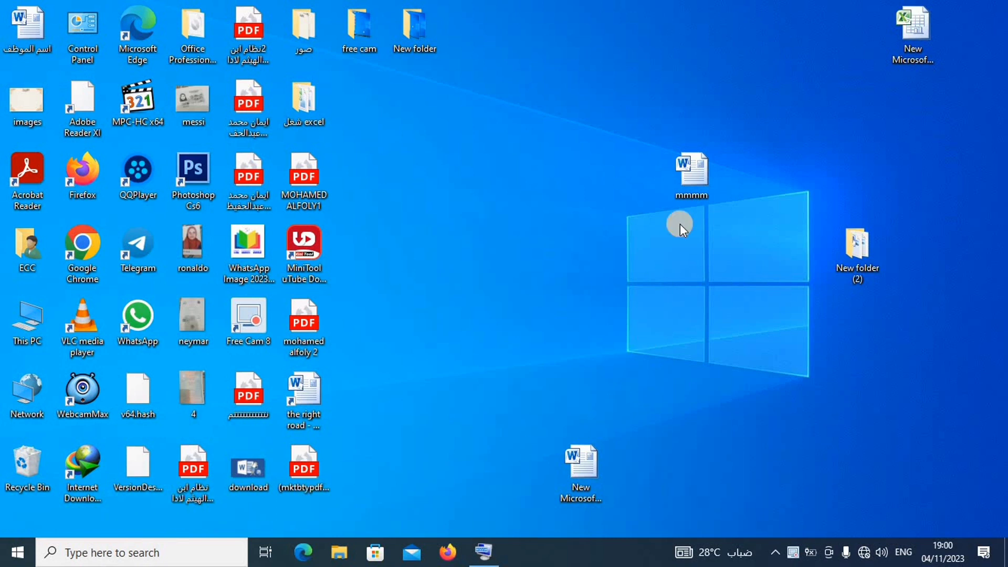
# Rename the "mmmm" Word document on the desktop to "thr right road"
pyautogui.click(698, 184)
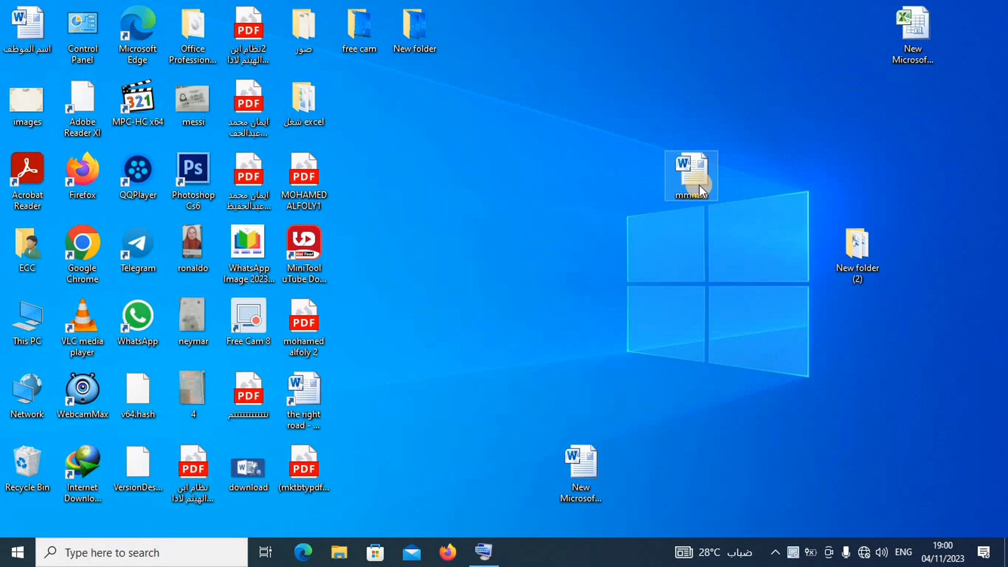
pyautogui.click(671, 257)
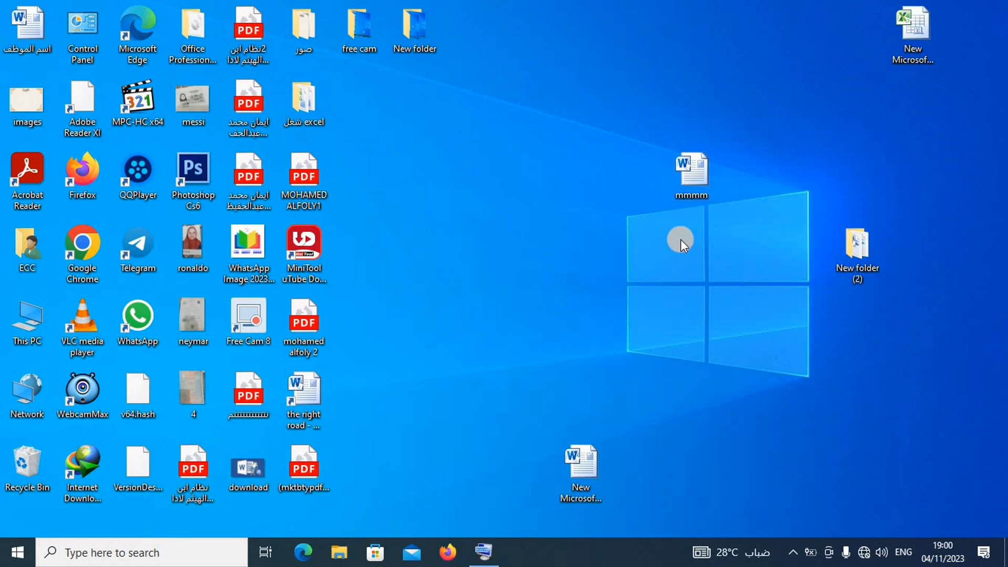
pyautogui.click(686, 188)
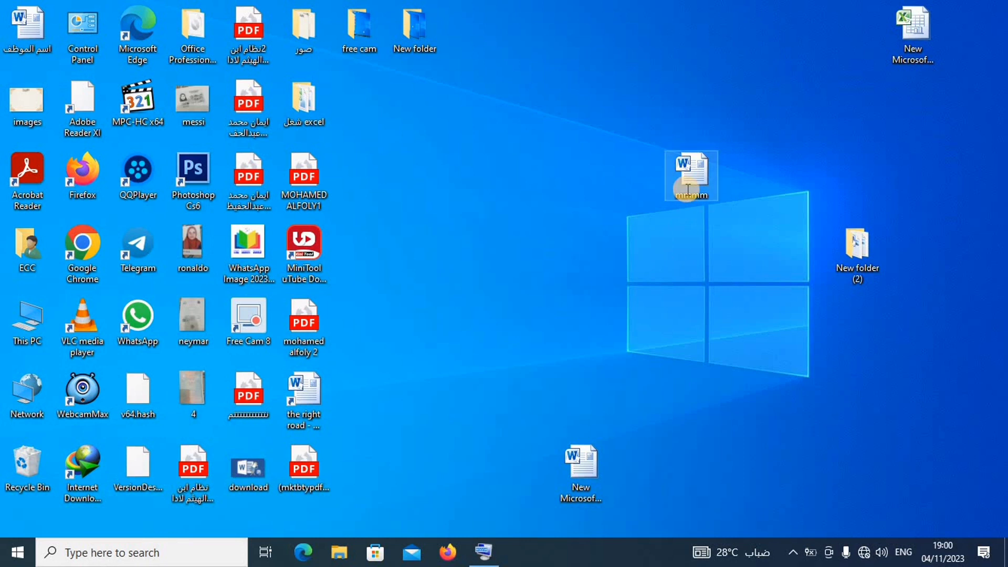
pyautogui.click(687, 192)
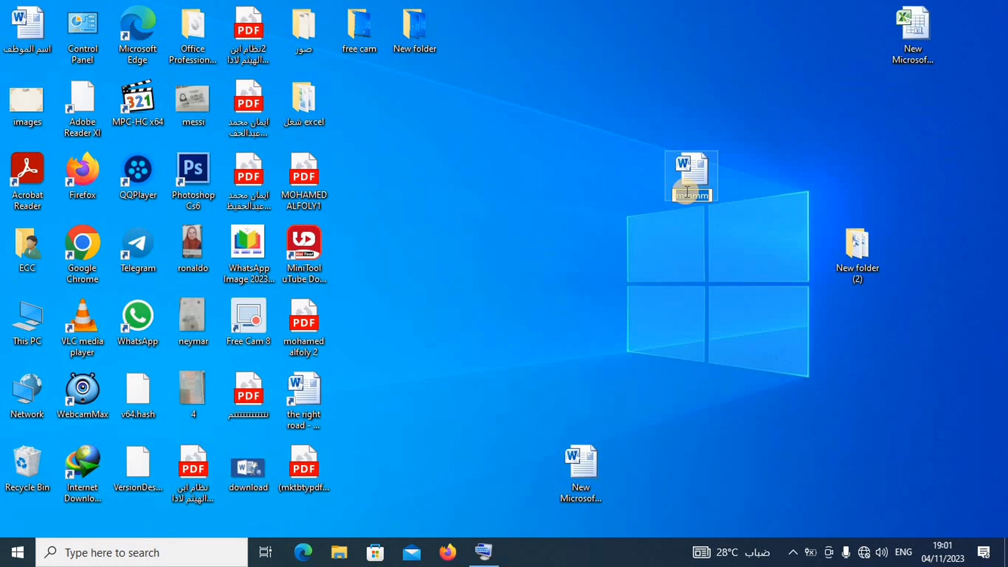
pyautogui.write('the right road')
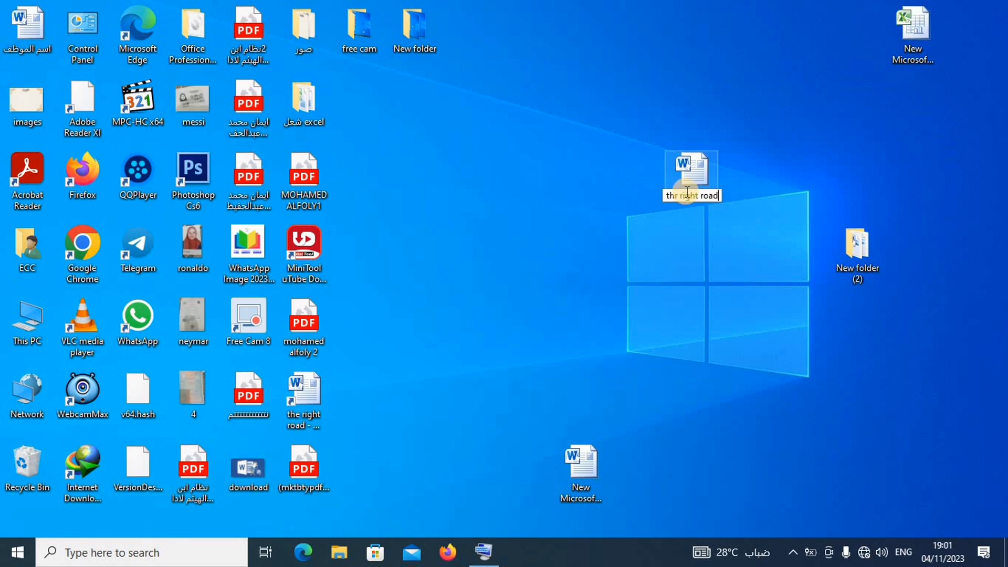
pyautogui.press('Return')
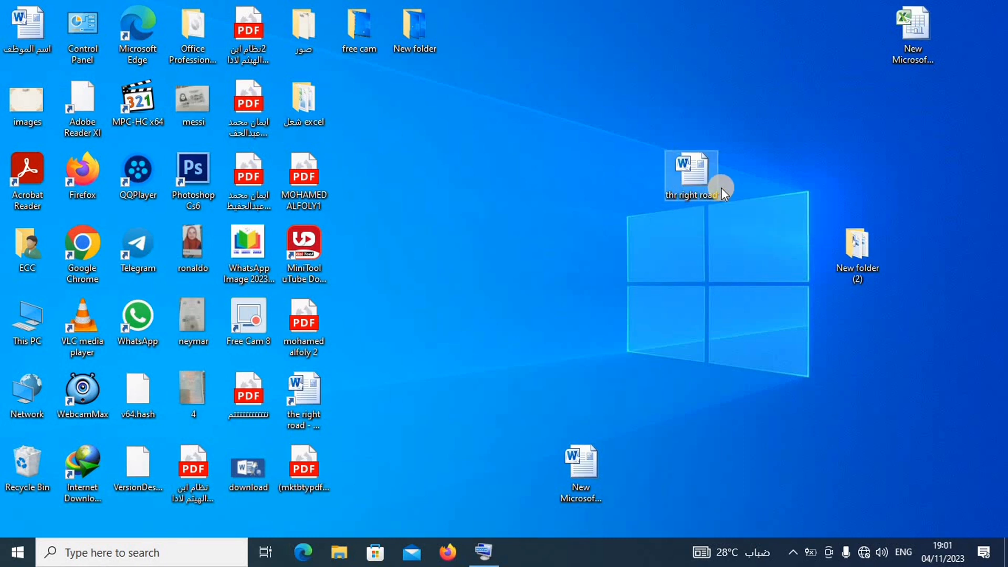
pyautogui.rightClick(694, 182)
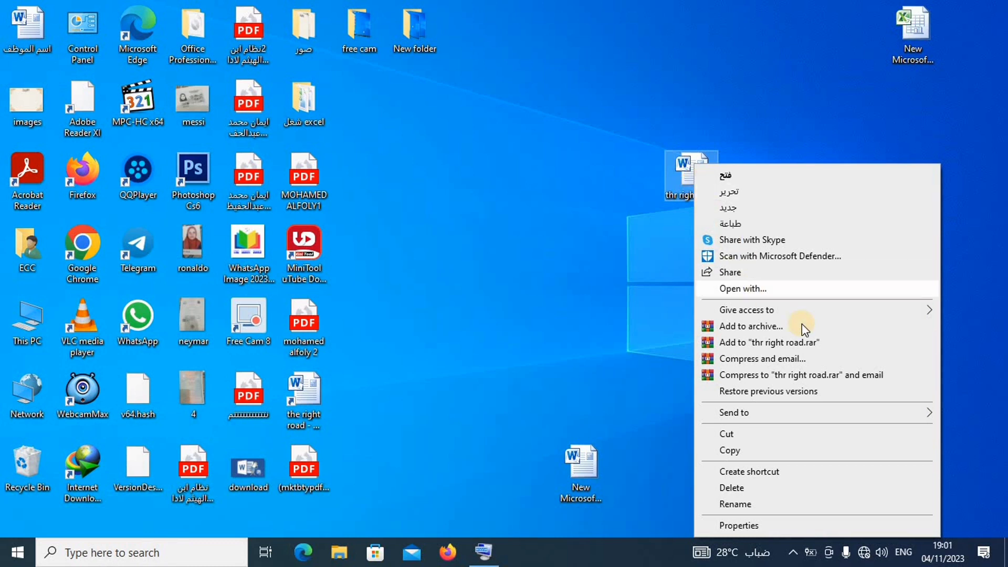
pyautogui.click(758, 506)
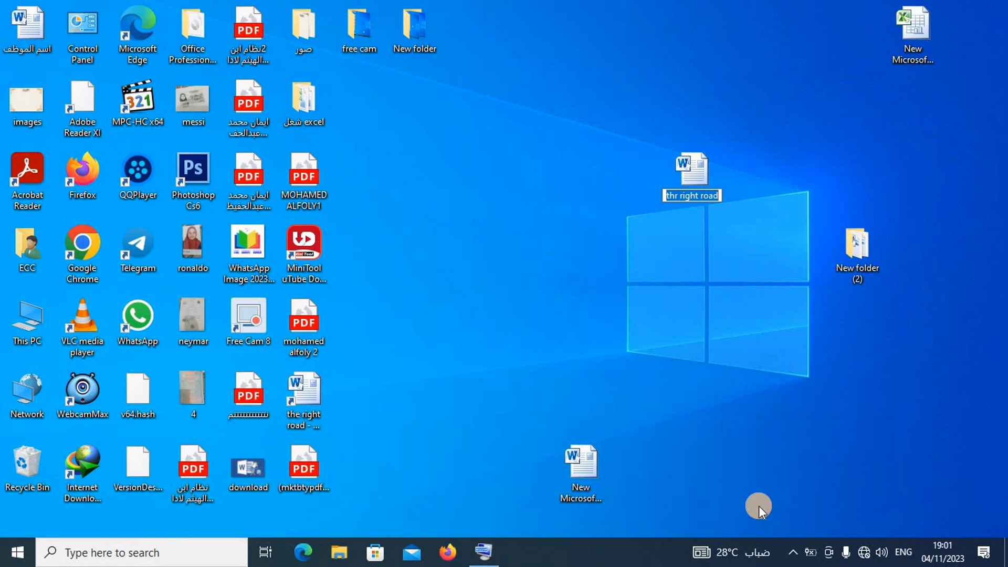
pyautogui.click(596, 405)
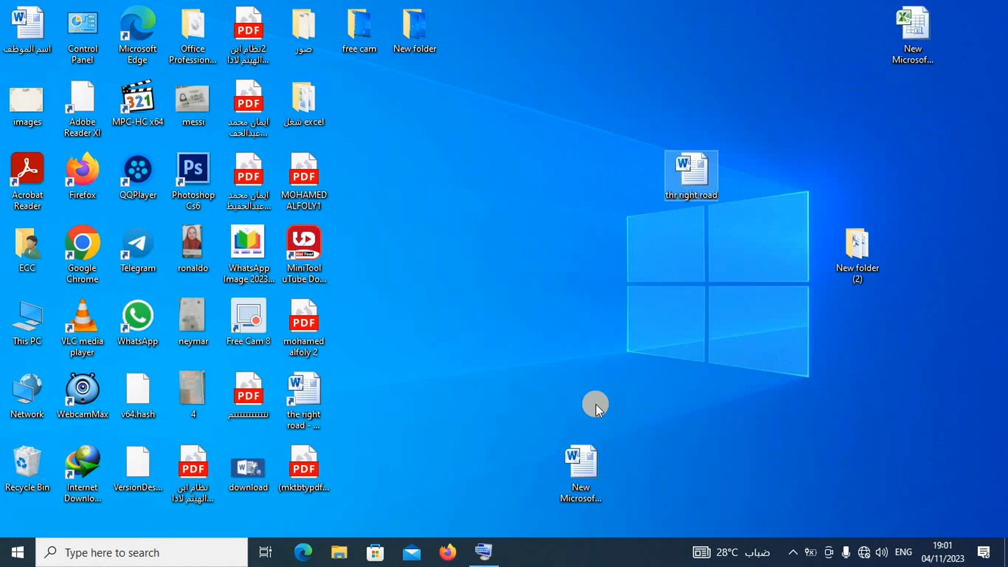
# Copy the "thr right road" document and paste the duplicate onto an empty area of the desktop
pyautogui.rightClick(713, 183)
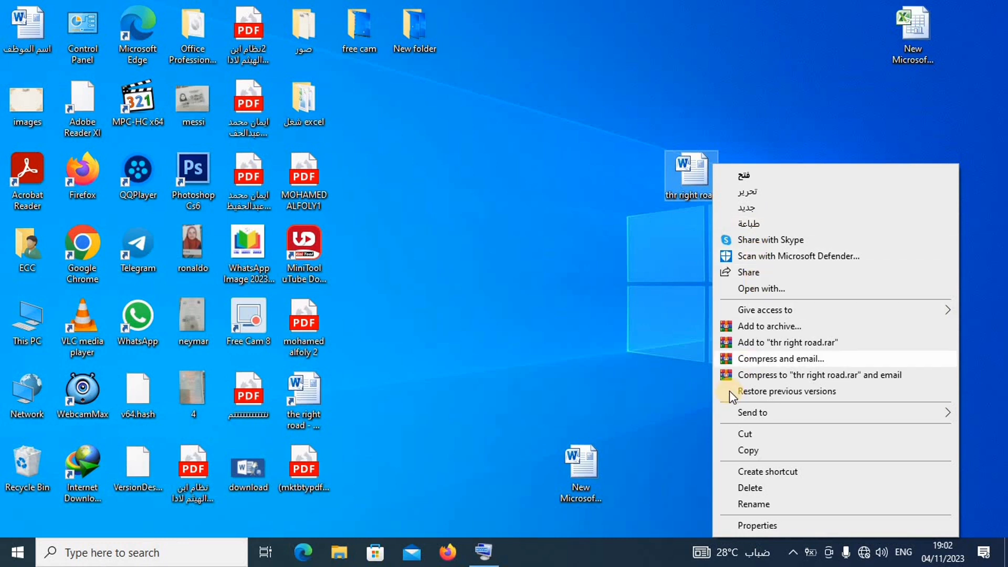
pyautogui.click(751, 452)
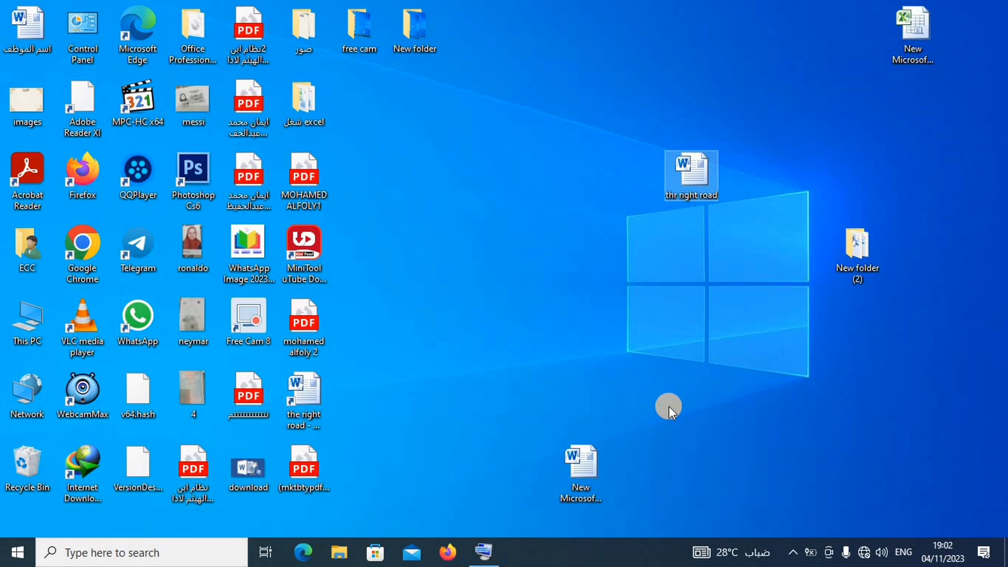
pyautogui.rightClick(524, 164)
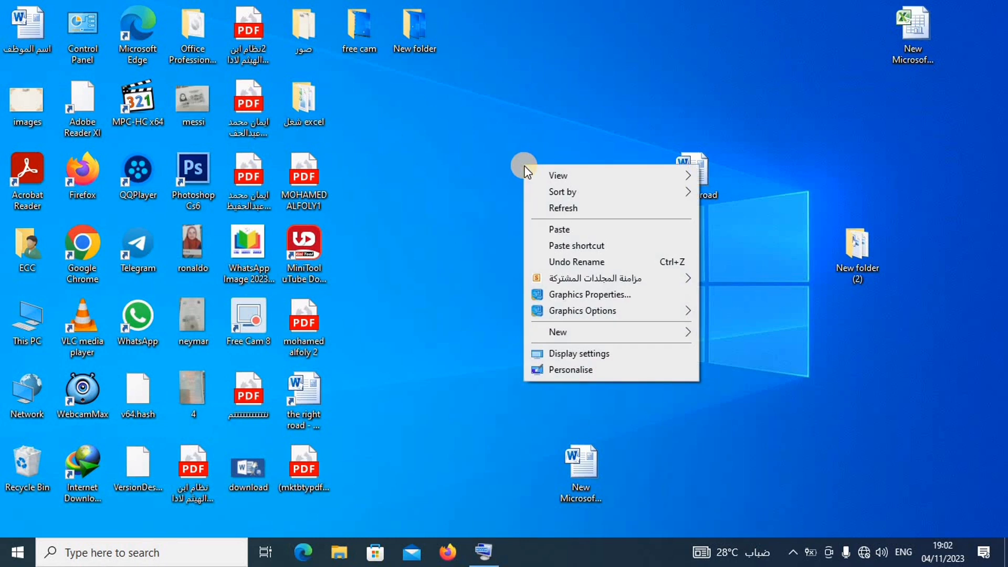
pyautogui.click(576, 225)
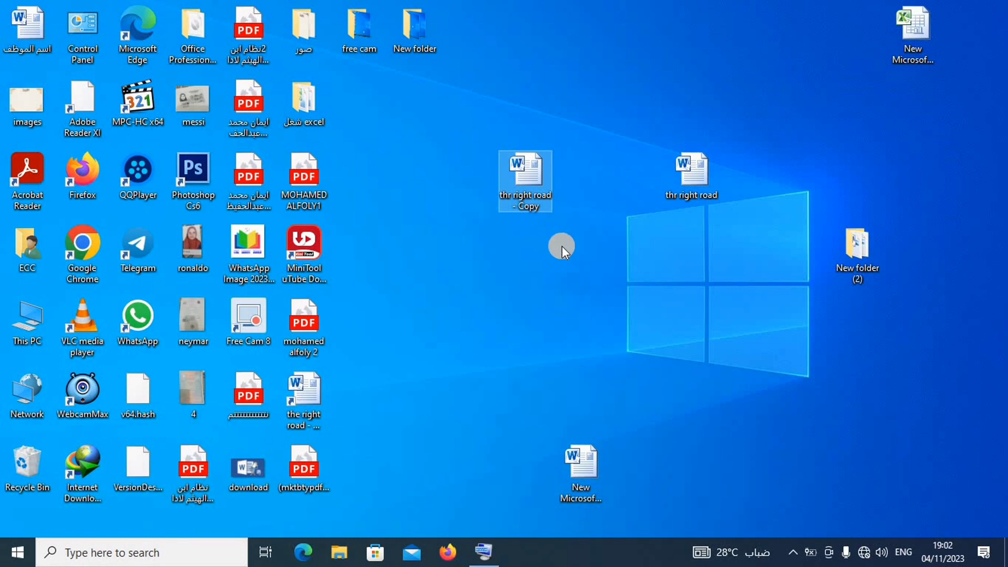
# Copy the original "thr right road" document into "New folder (2)" and close the folder
pyautogui.rightClick(700, 192)
pyautogui.click(736, 449)
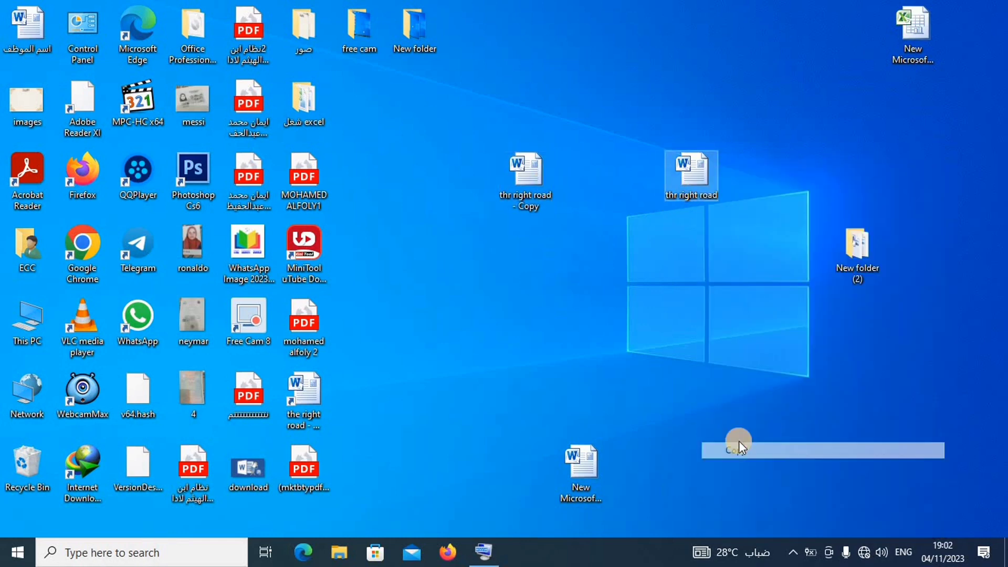
pyautogui.click(854, 269)
pyautogui.doubleClick(854, 269)
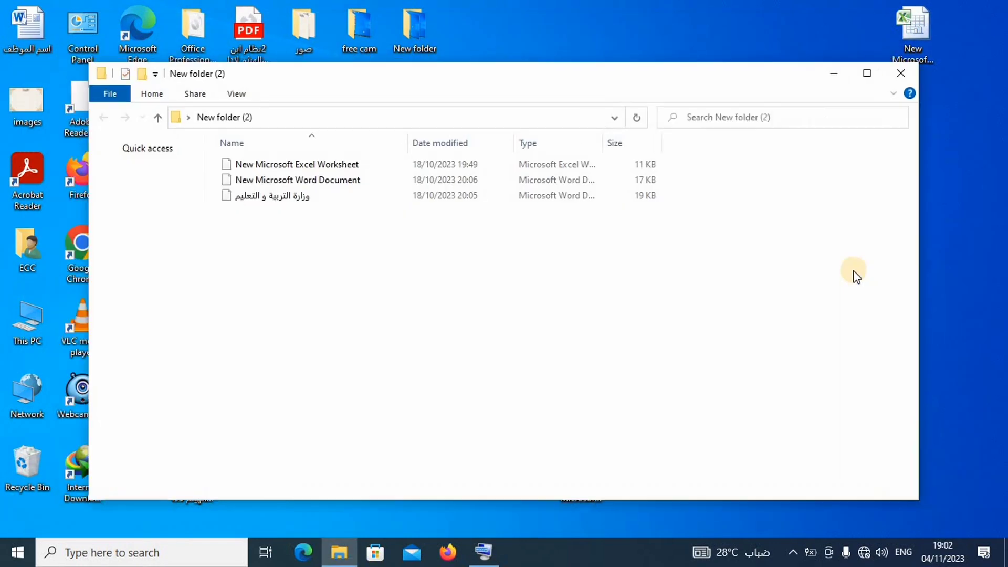
pyautogui.rightClick(480, 296)
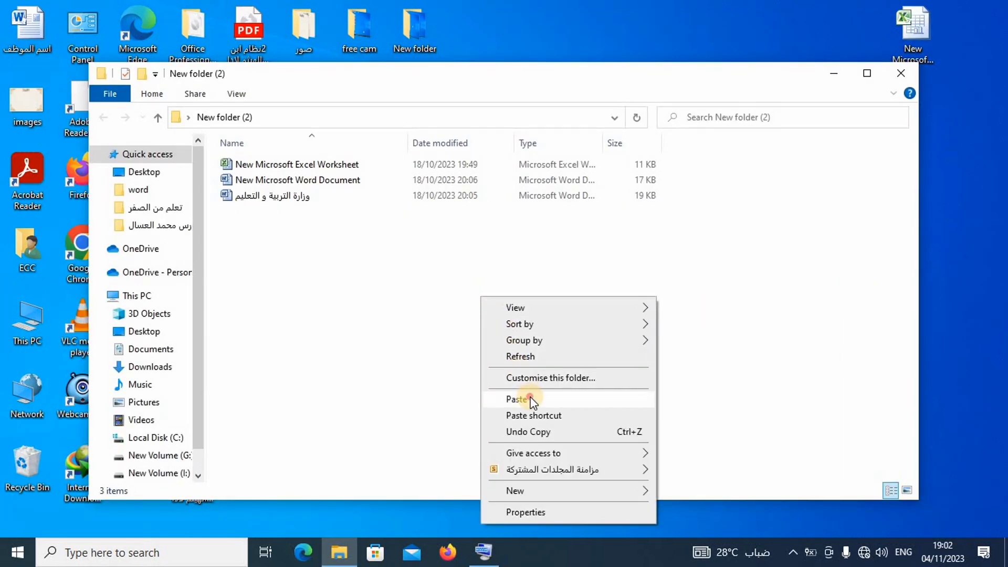
pyautogui.click(522, 398)
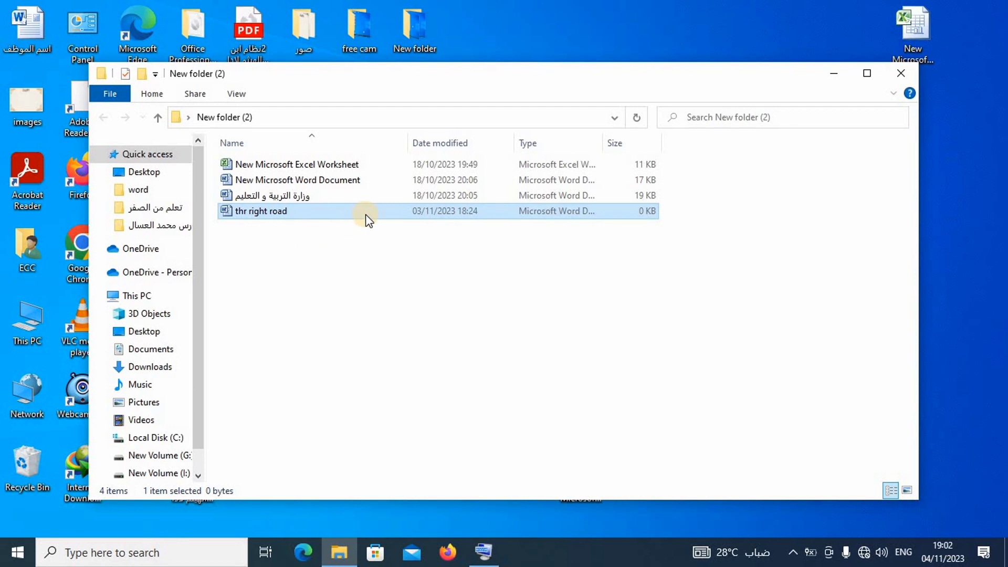
pyautogui.click(915, 68)
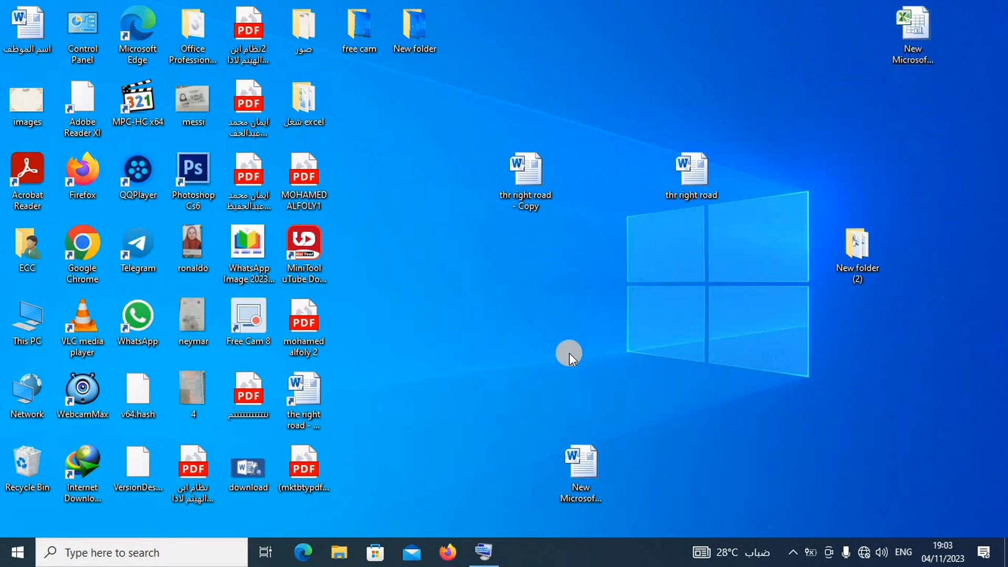
# Bring up the On-Screen Keyboard and use it to copy "thr right road" and paste another duplicate on the desktop
pyautogui.click(484, 557)
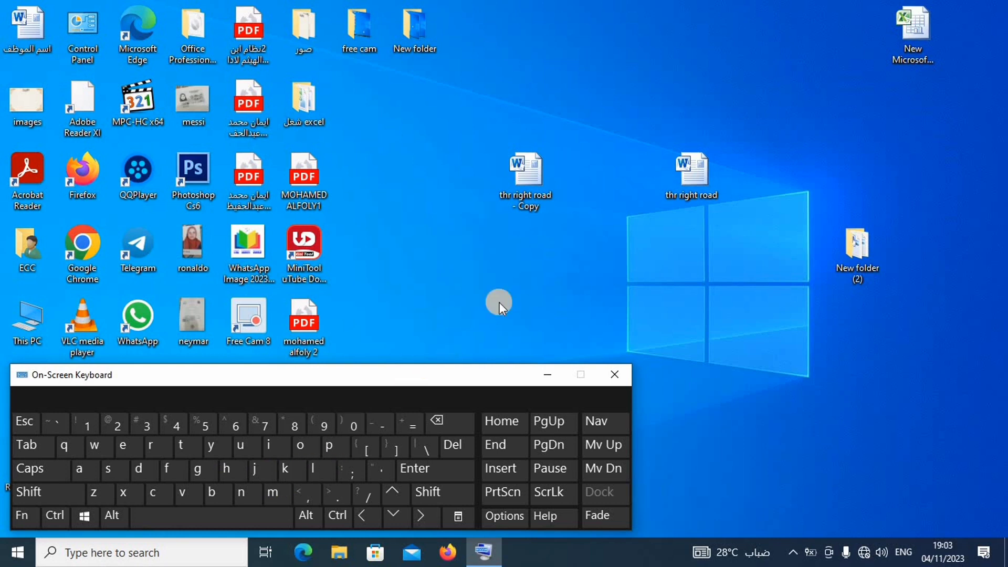
pyautogui.click(714, 176)
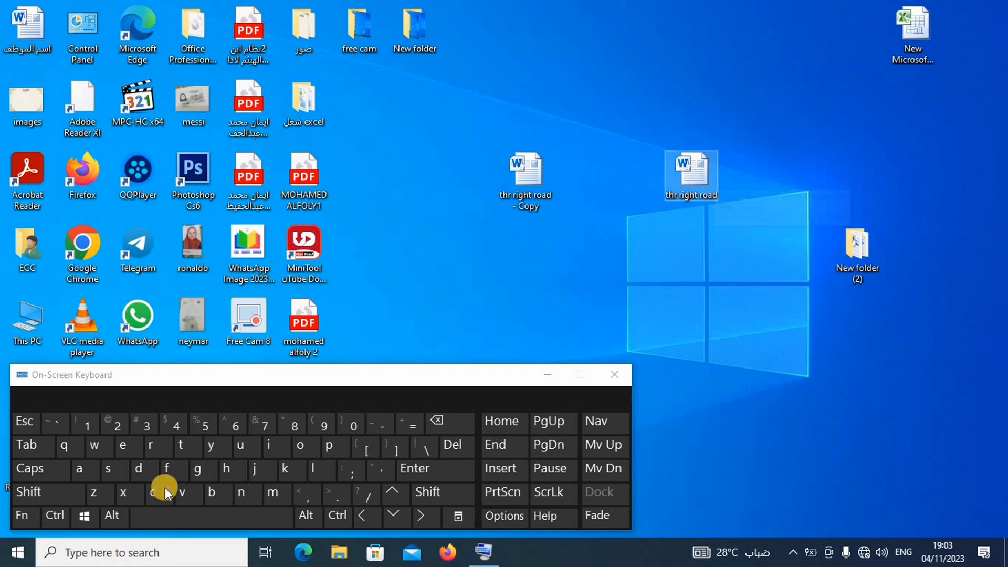
pyautogui.click(61, 514)
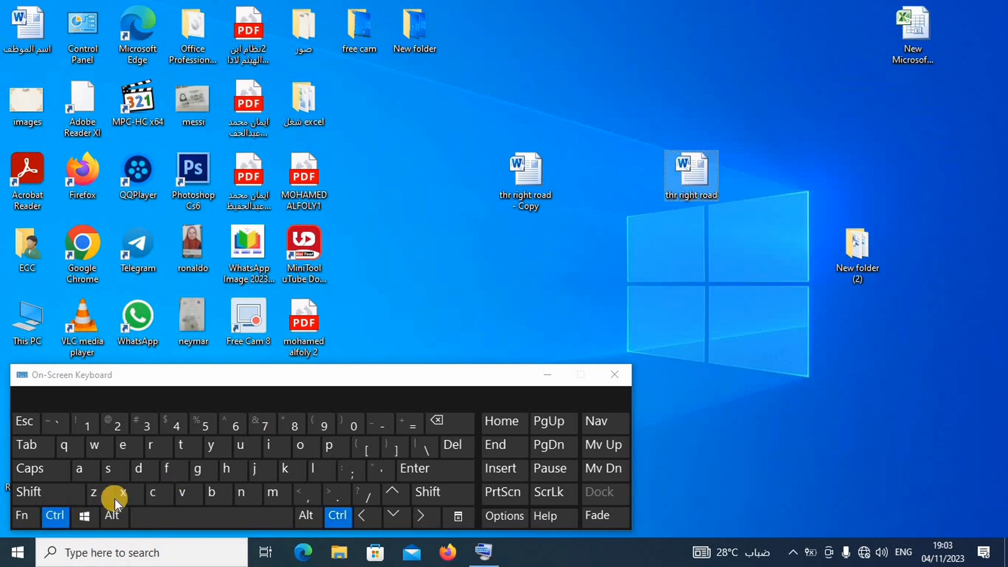
pyautogui.click(152, 498)
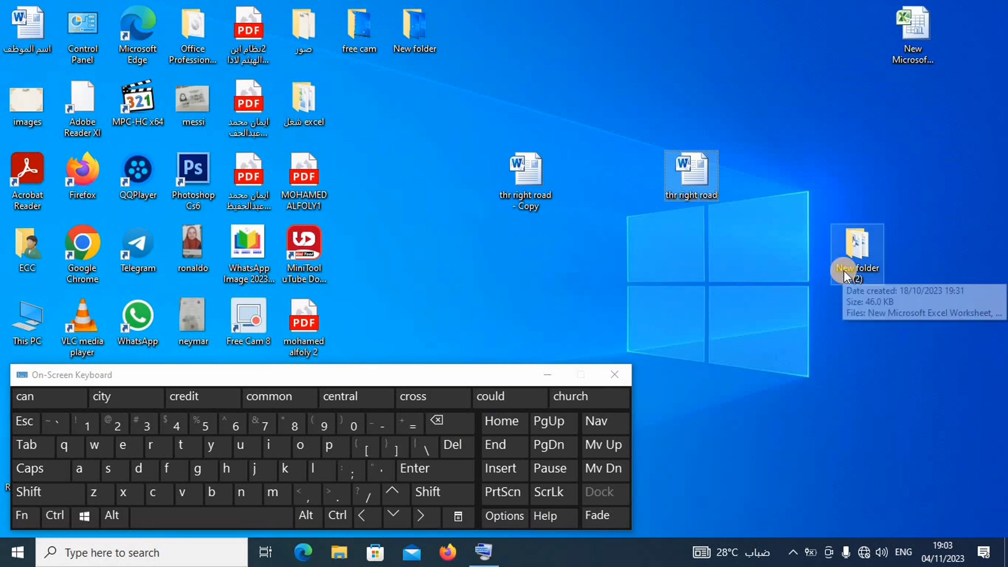
pyautogui.click(878, 388)
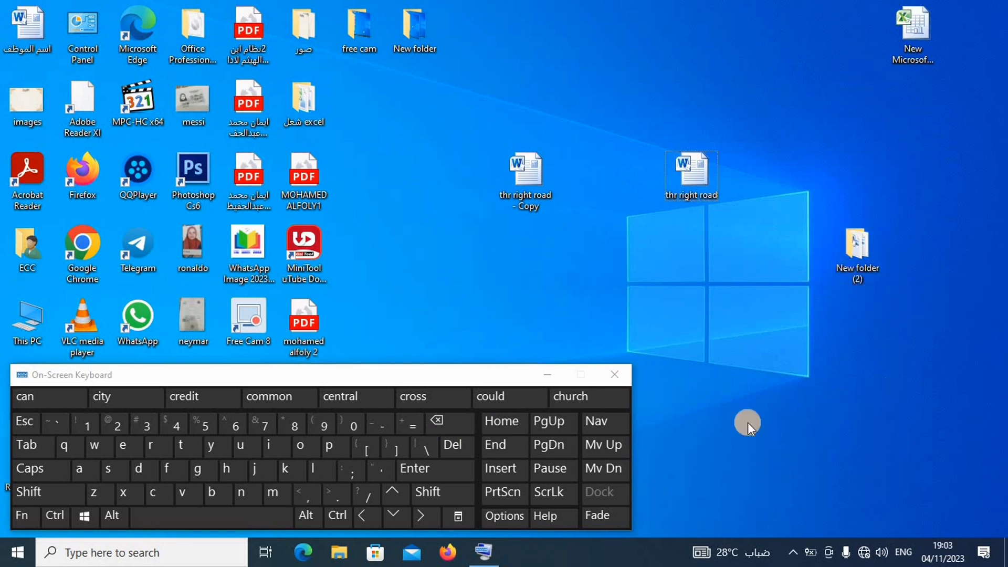
pyautogui.click(54, 521)
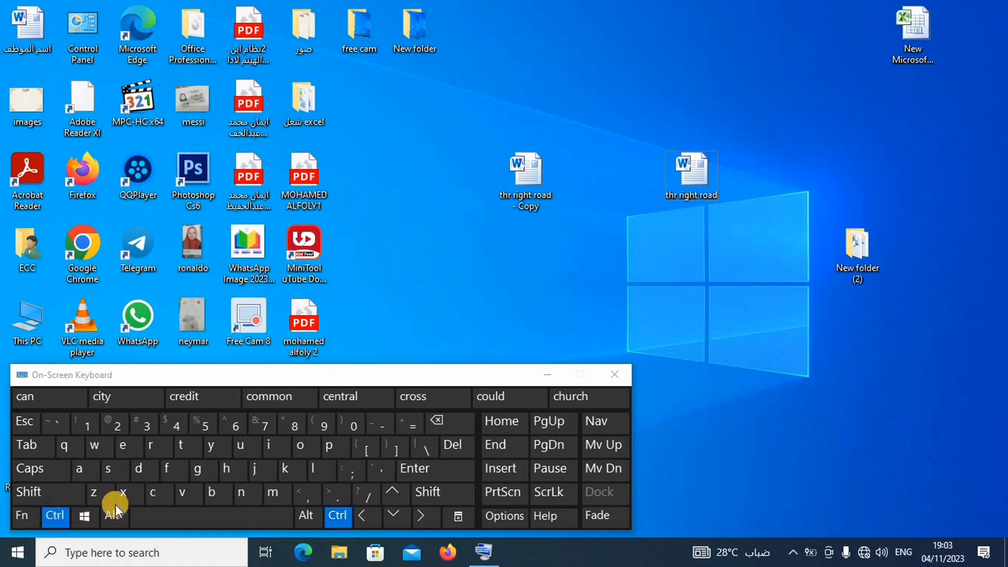
pyautogui.click(185, 491)
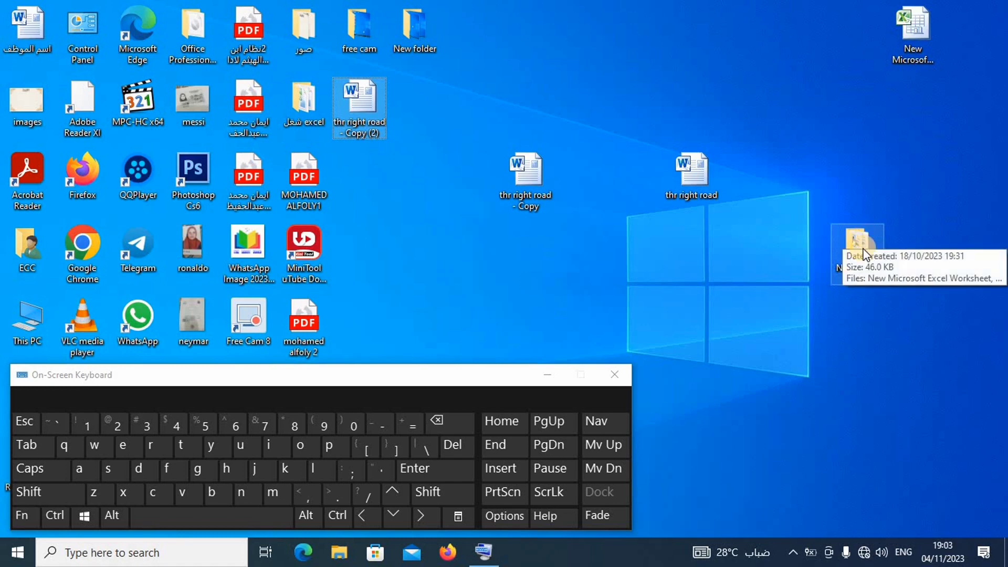
# Open "New folder (2)" maximized and try to paste the copied document into it with the On-Screen Keyboard
pyautogui.doubleClick(863, 250)
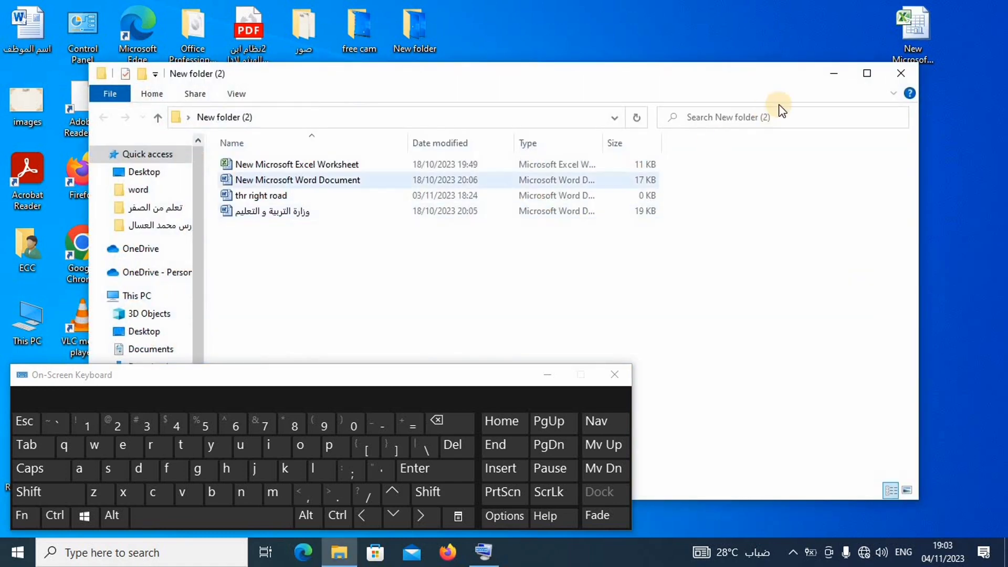
pyautogui.click(863, 74)
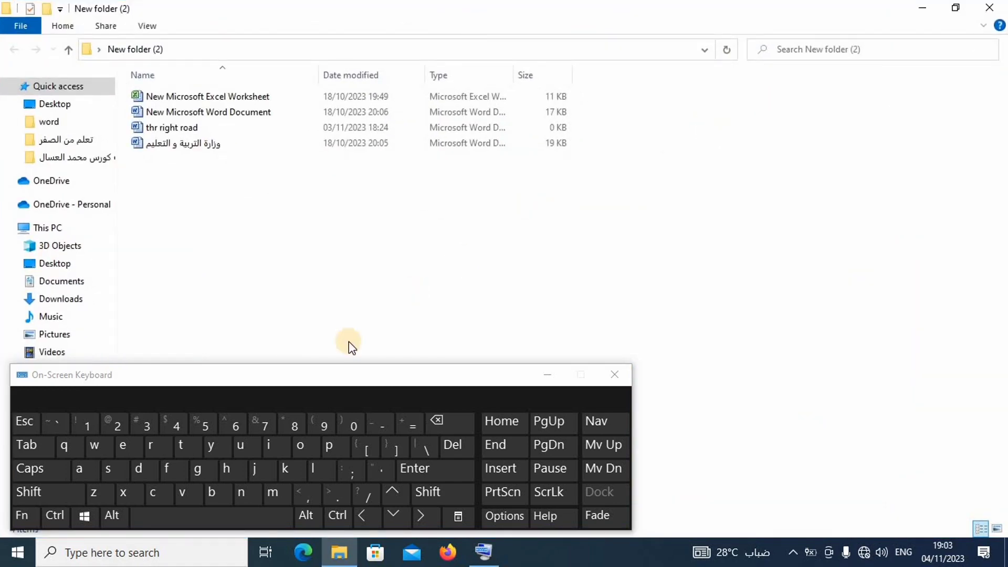
pyautogui.click(61, 514)
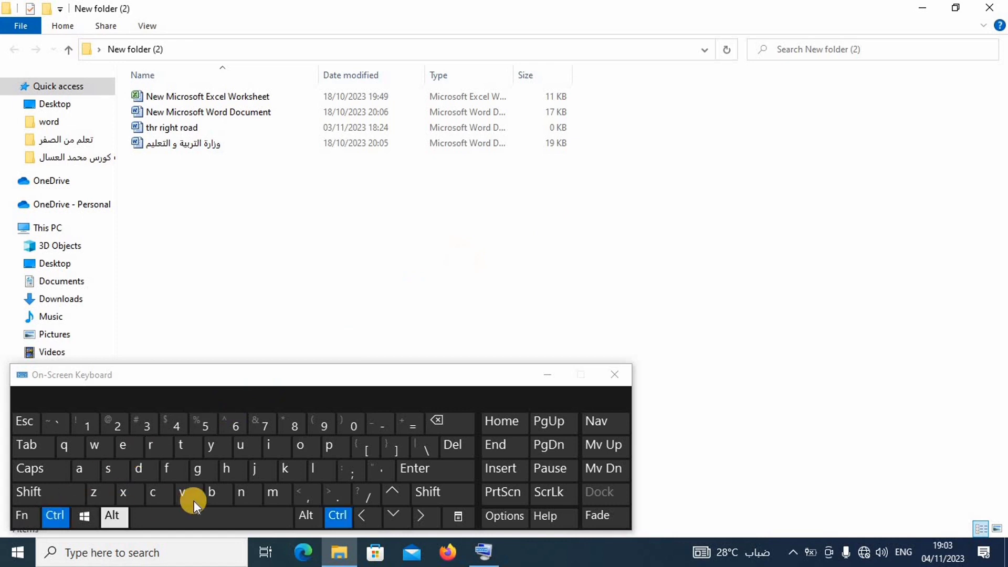
pyautogui.click(194, 501)
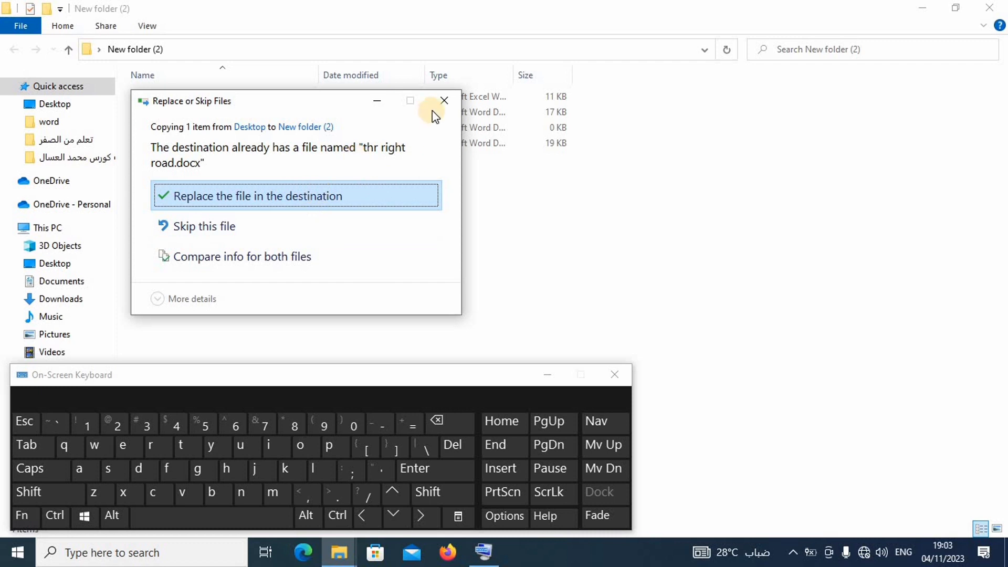
pyautogui.click(443, 102)
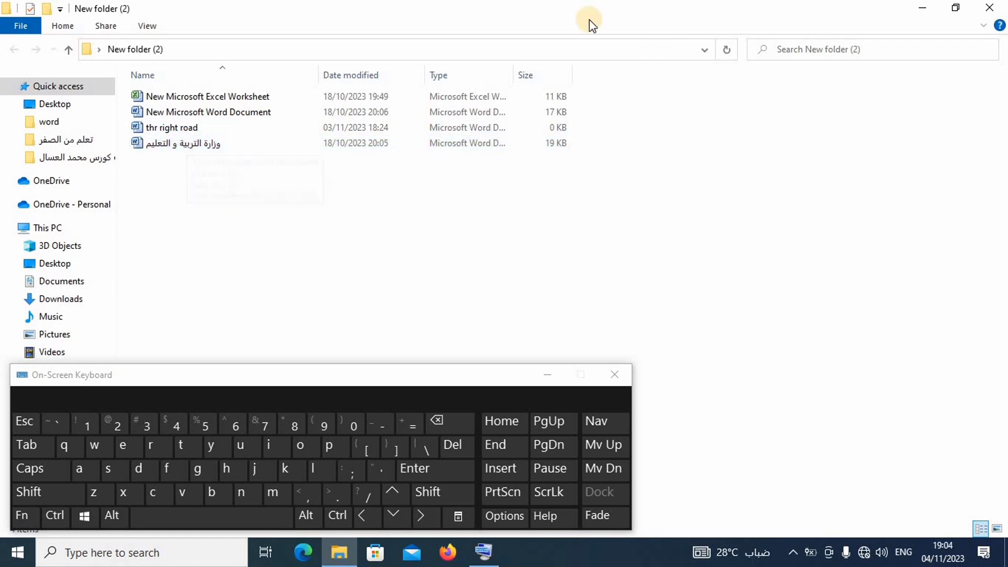
# Delete the "thr right road" document from "New folder (2)" and close the folder
pyautogui.click(154, 130)
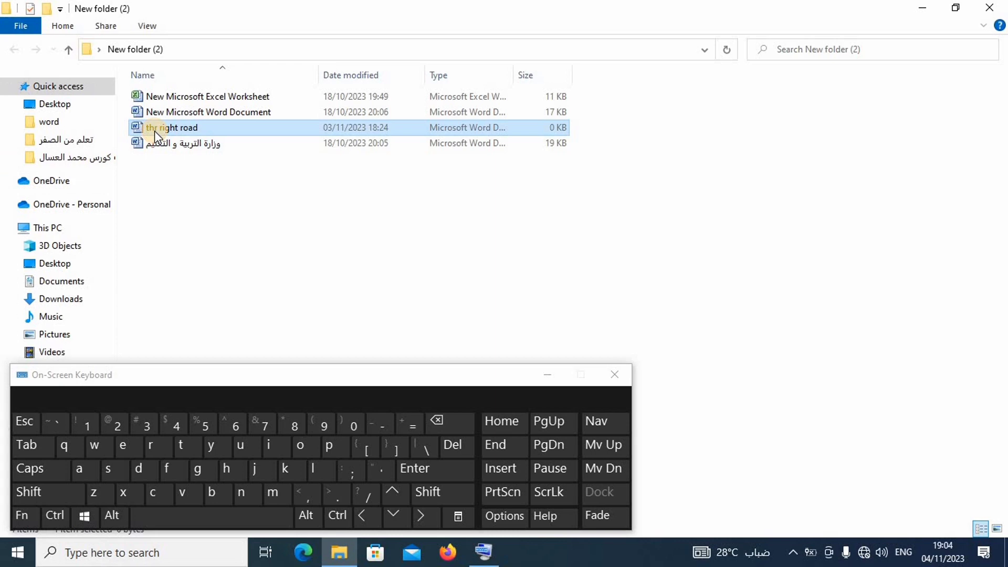
pyautogui.press('Delete')
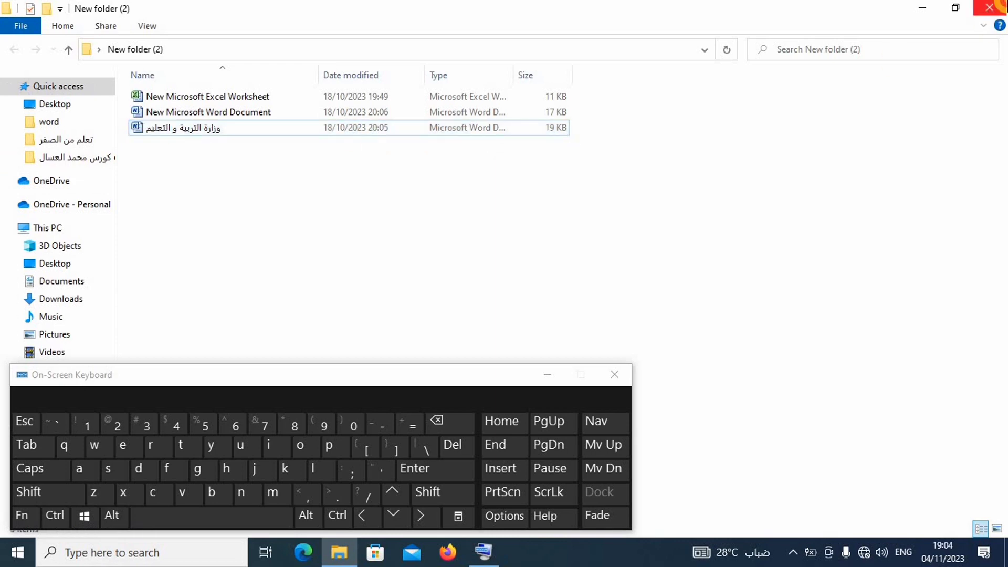
pyautogui.click(989, 7)
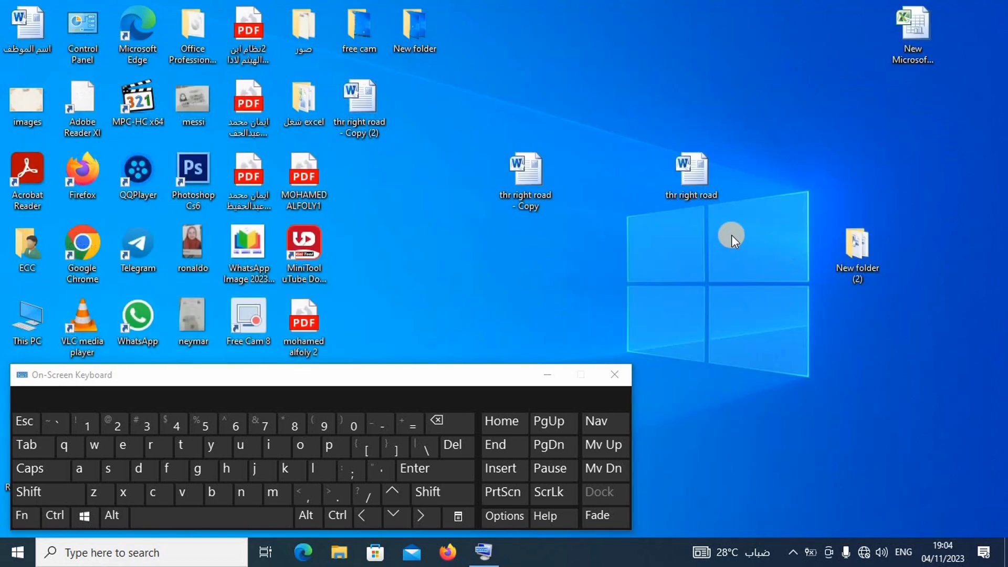
# Cut the "thr right road" document on the desktop and paste it at a lower spot on the desktop
pyautogui.rightClick(681, 171)
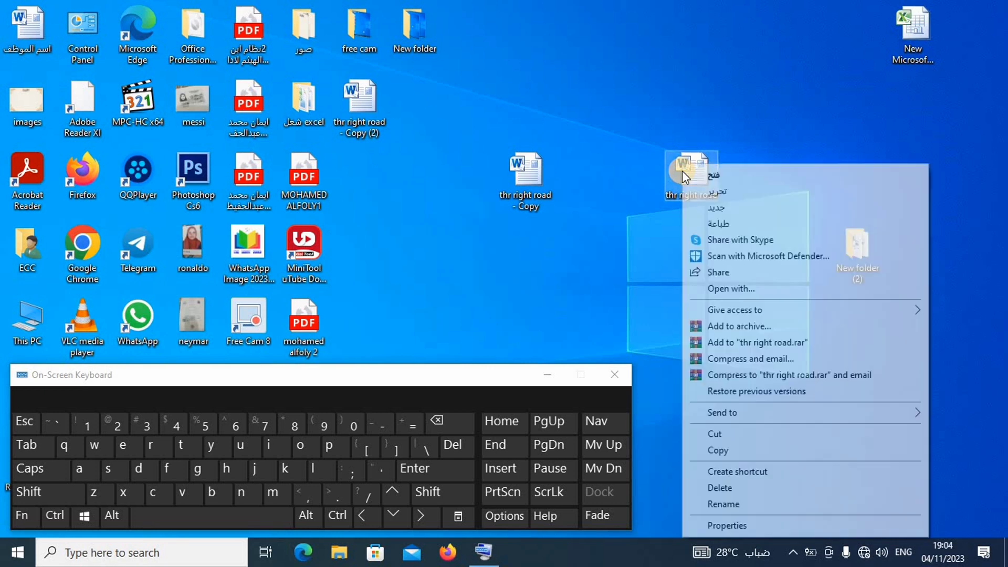
pyautogui.click(721, 430)
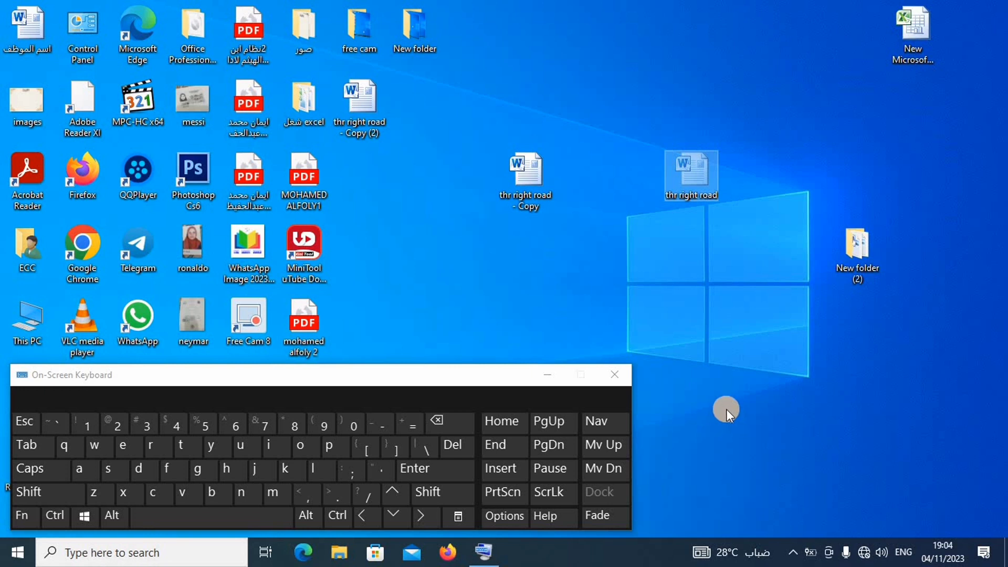
pyautogui.rightClick(745, 341)
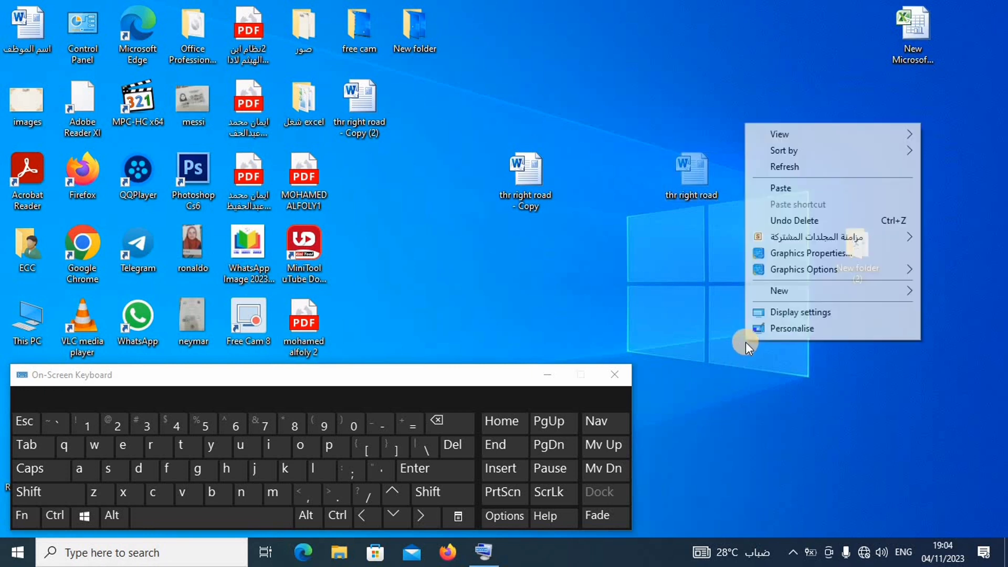
pyautogui.click(787, 188)
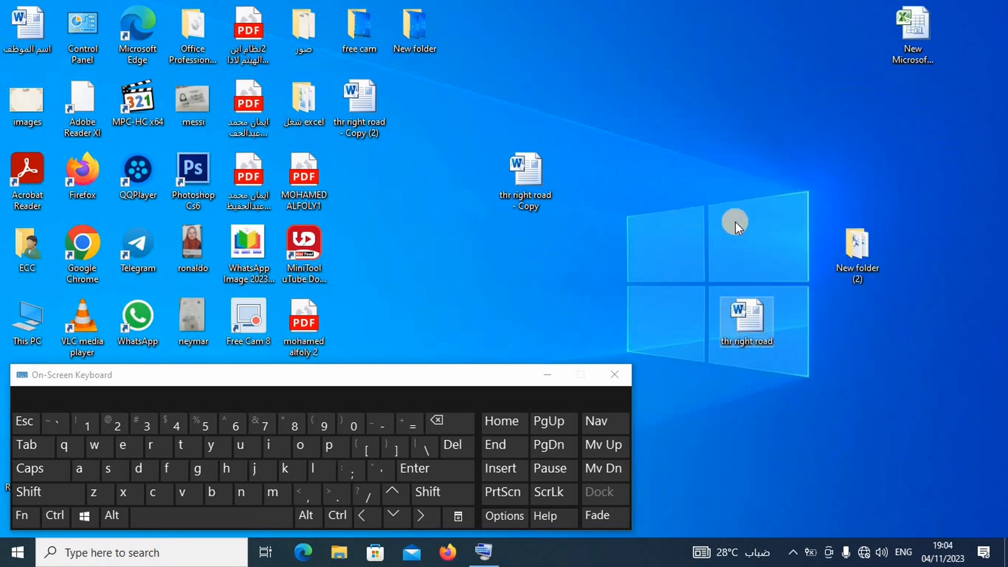
# Check in "New folder (2)" whether pasting is still available after the cut document has been pasted once, and minimize the folder
pyautogui.doubleClick(843, 244)
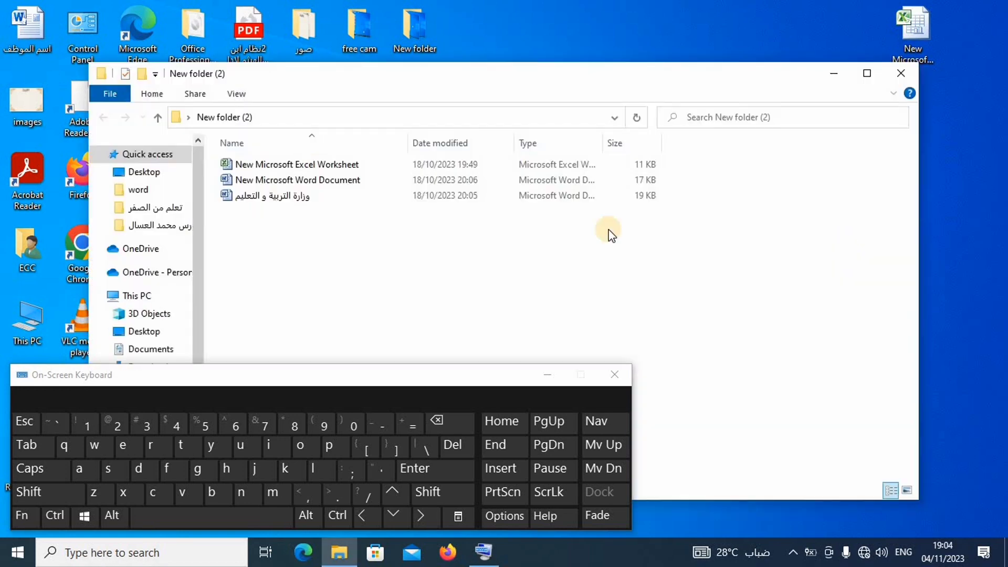
pyautogui.click(356, 243)
pyautogui.rightClick(352, 253)
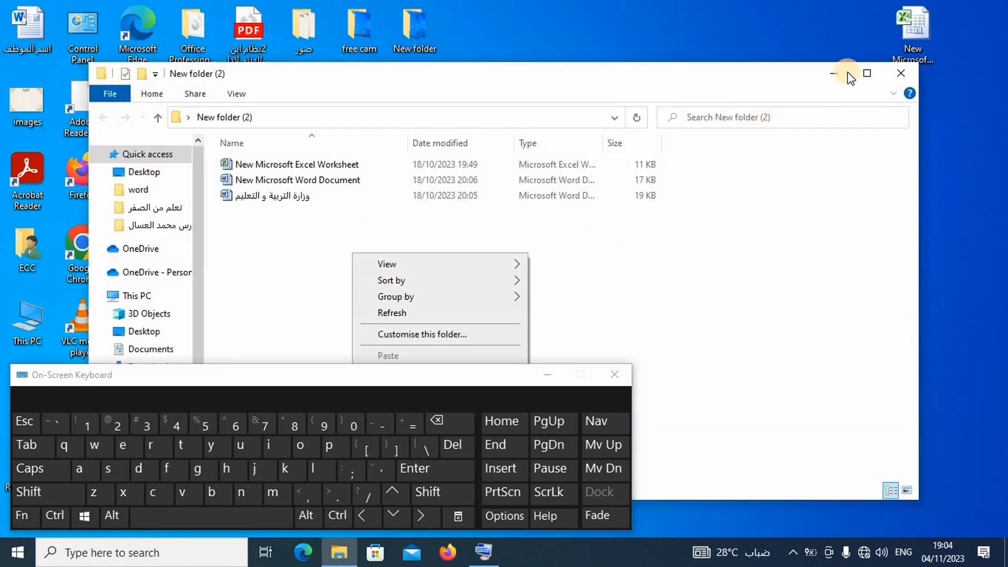
pyautogui.click(833, 76)
# Move the "thr right road" document from the desktop into "New folder (2)" by cutting and pasting, and close the folder
pyautogui.rightClick(755, 324)
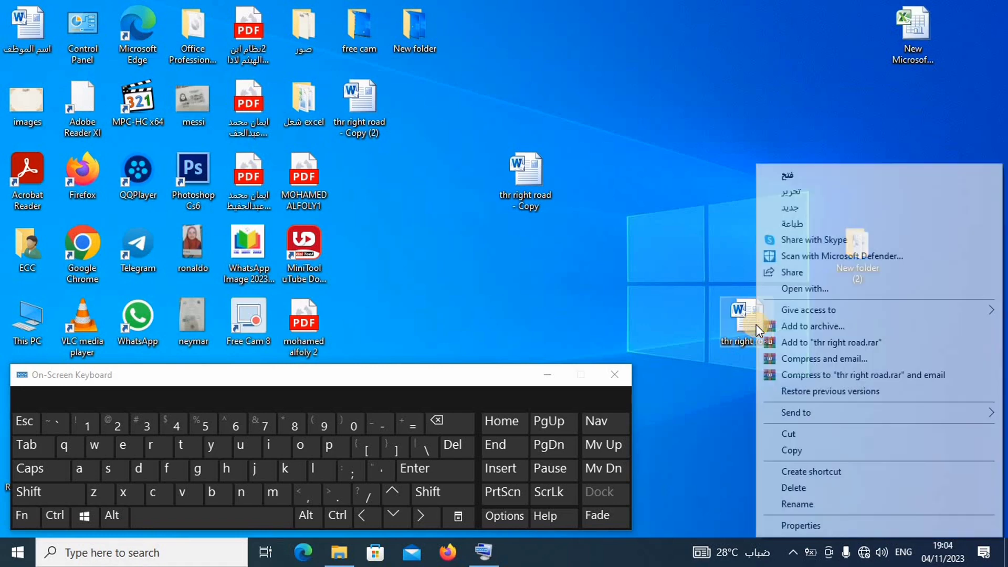
pyautogui.click(795, 434)
pyautogui.doubleClick(847, 275)
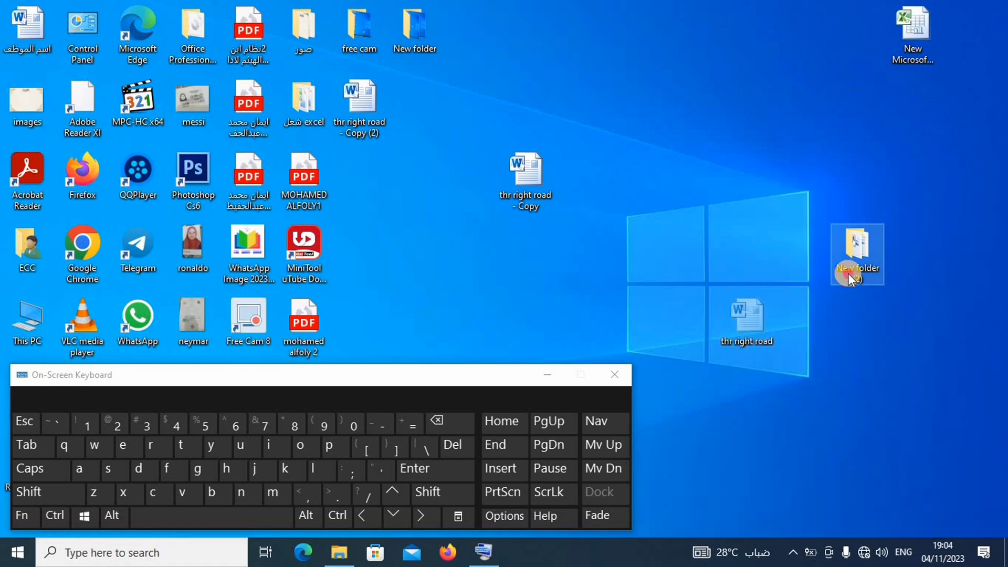
pyautogui.rightClick(681, 268)
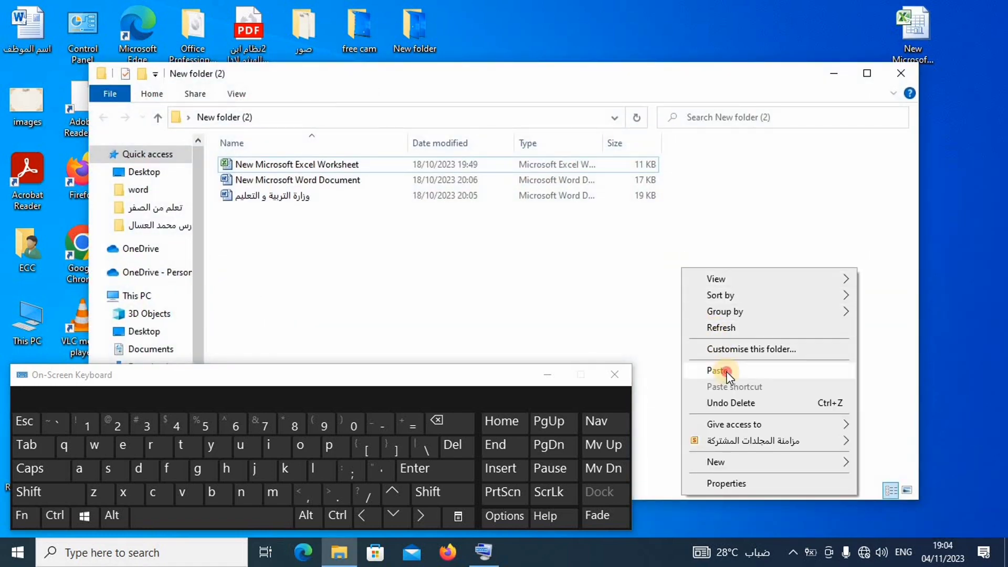
pyautogui.click(725, 371)
pyautogui.click(849, 82)
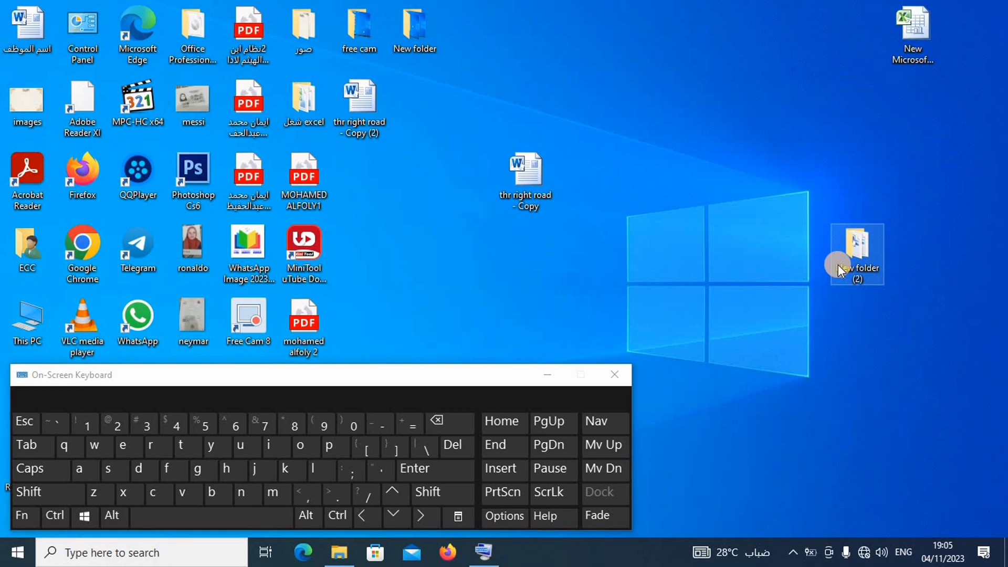
# Open "New folder (2)", hide the On-Screen Keyboard and dismiss the Outlook and WinRAR messages
pyautogui.click(665, 241)
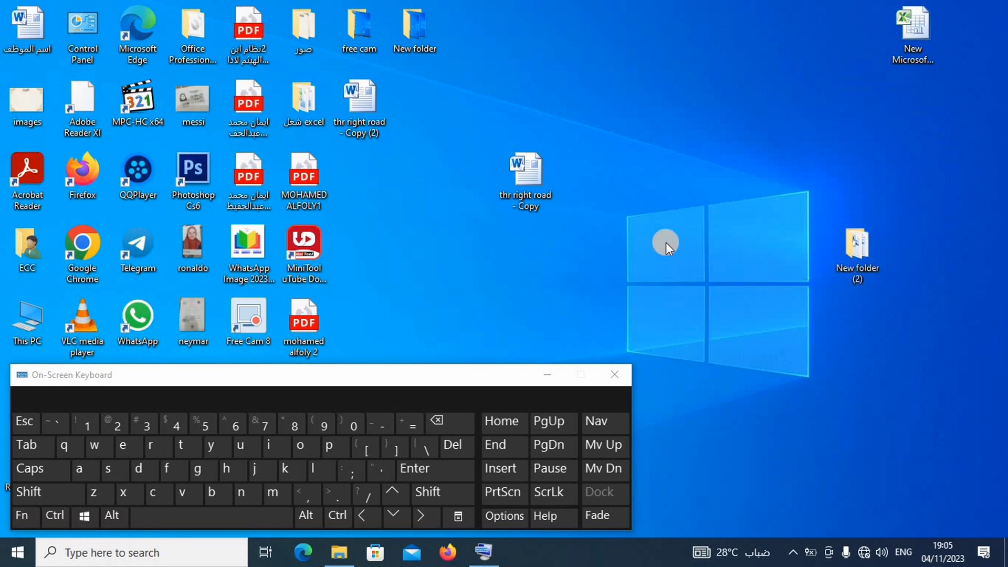
pyautogui.click(851, 274)
pyautogui.doubleClick(839, 273)
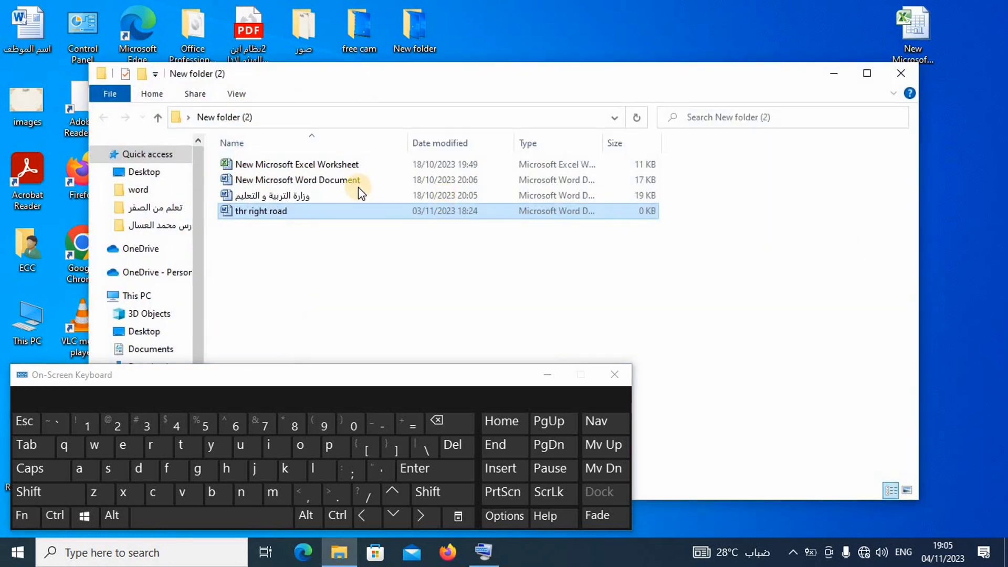
pyautogui.doubleClick(341, 211)
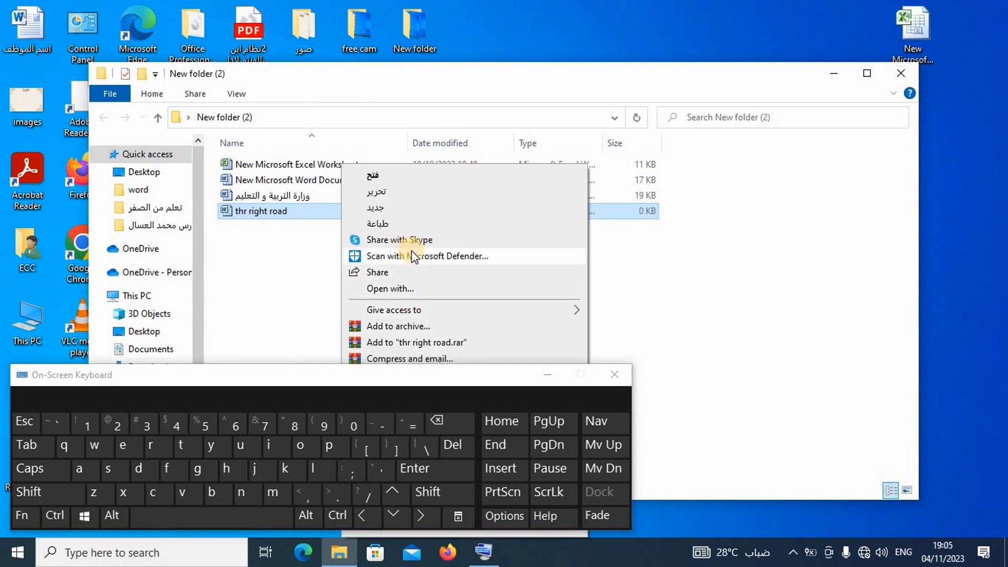
pyautogui.click(547, 375)
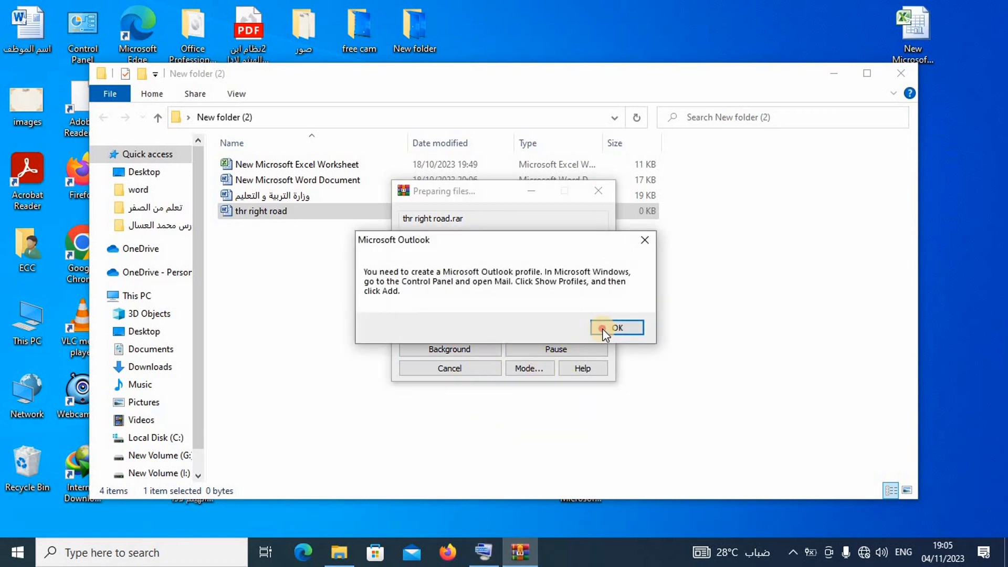
pyautogui.click(604, 326)
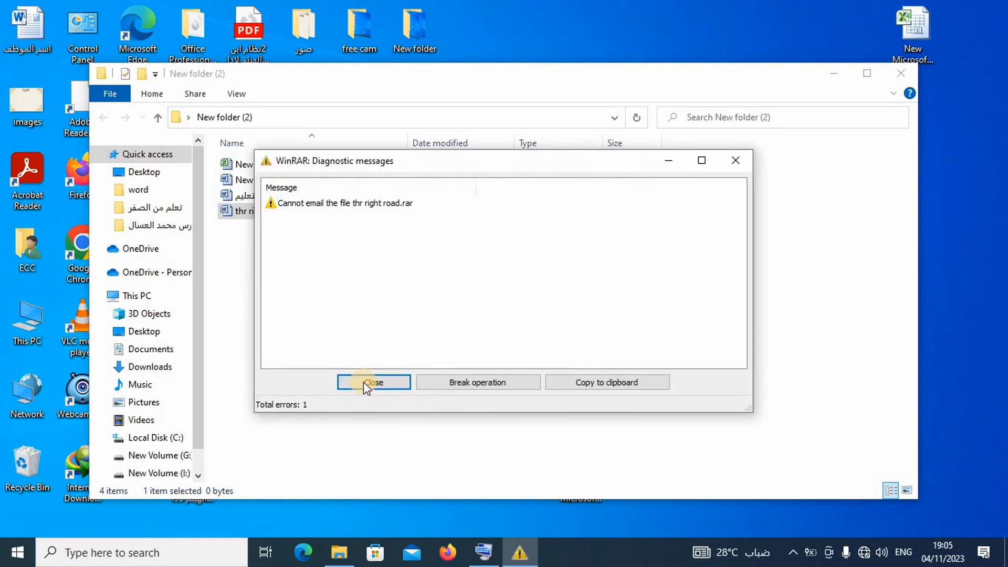
pyautogui.click(373, 382)
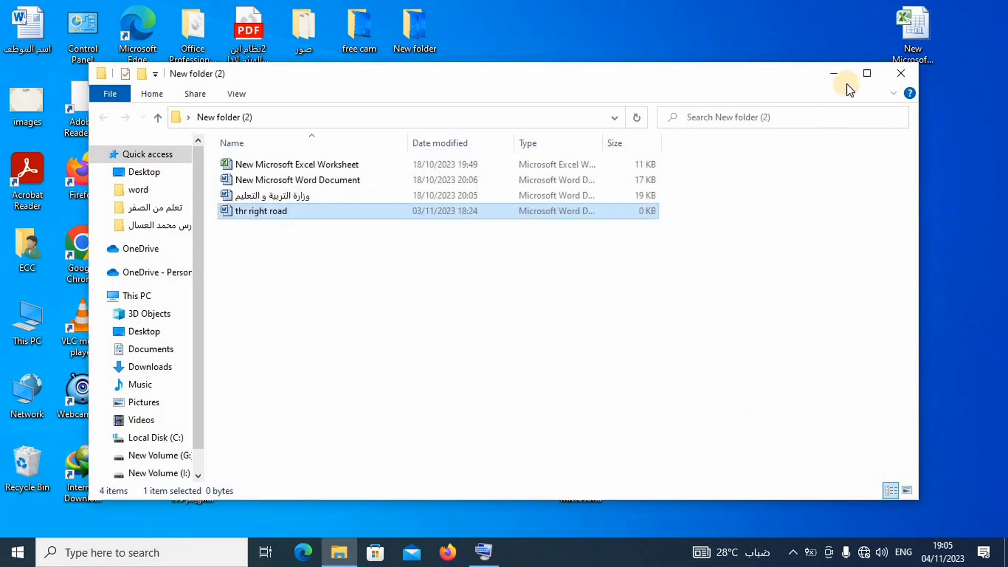
# Try to paste the "thr right road" document onto the desktop
pyautogui.click(833, 73)
pyautogui.rightClick(711, 219)
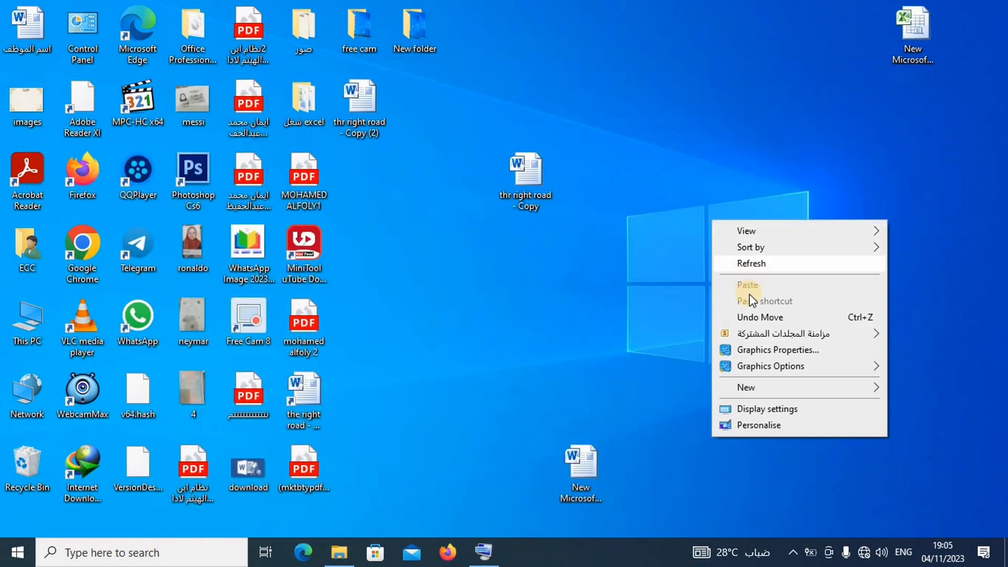
pyautogui.click(642, 279)
# Cut "thr right road" from "New folder (2)", close the folder and paste the document back on the desktop
pyautogui.doubleClick(854, 247)
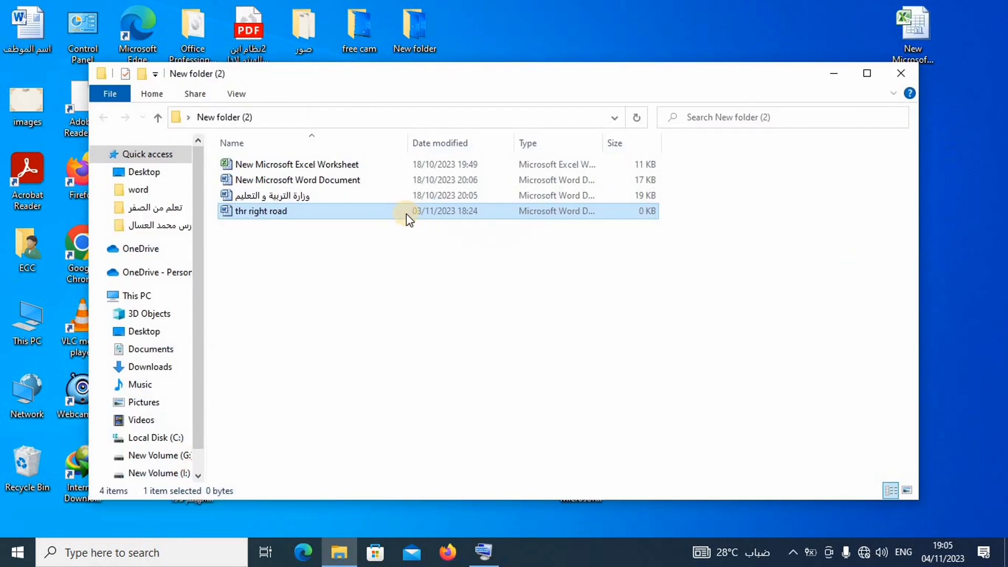
pyautogui.rightClick(407, 213)
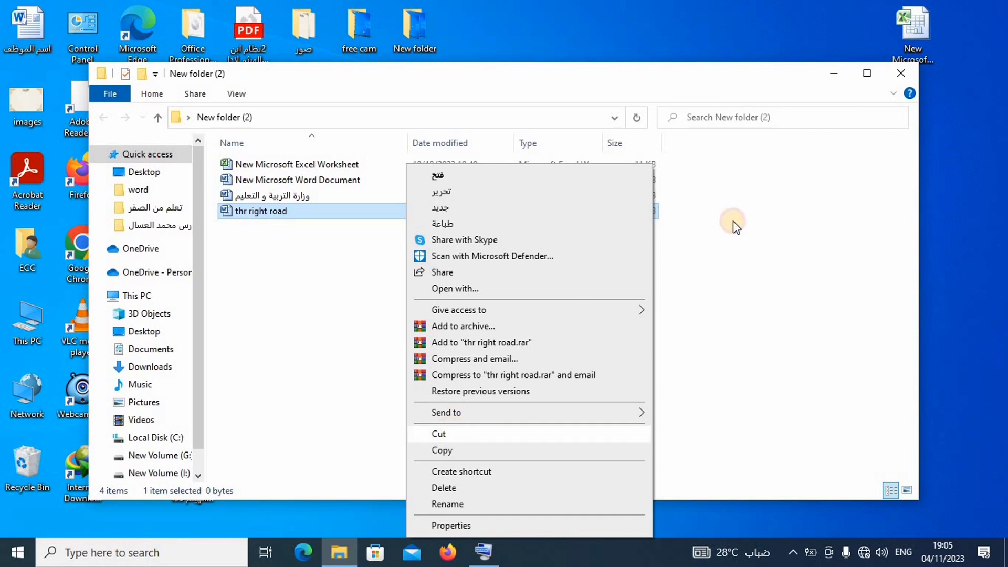
pyautogui.click(732, 222)
pyautogui.click(899, 79)
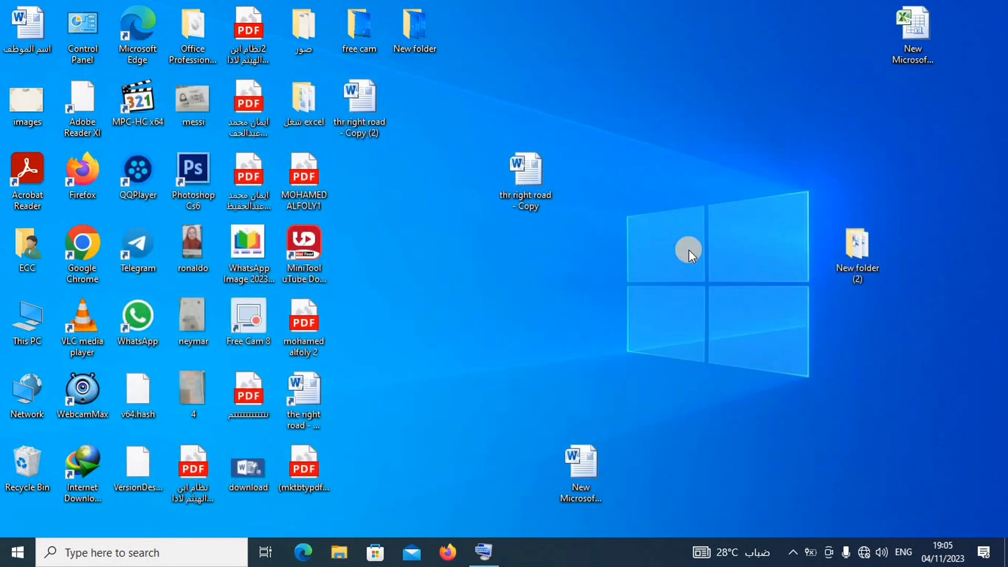
pyautogui.rightClick(680, 227)
pyautogui.click(705, 297)
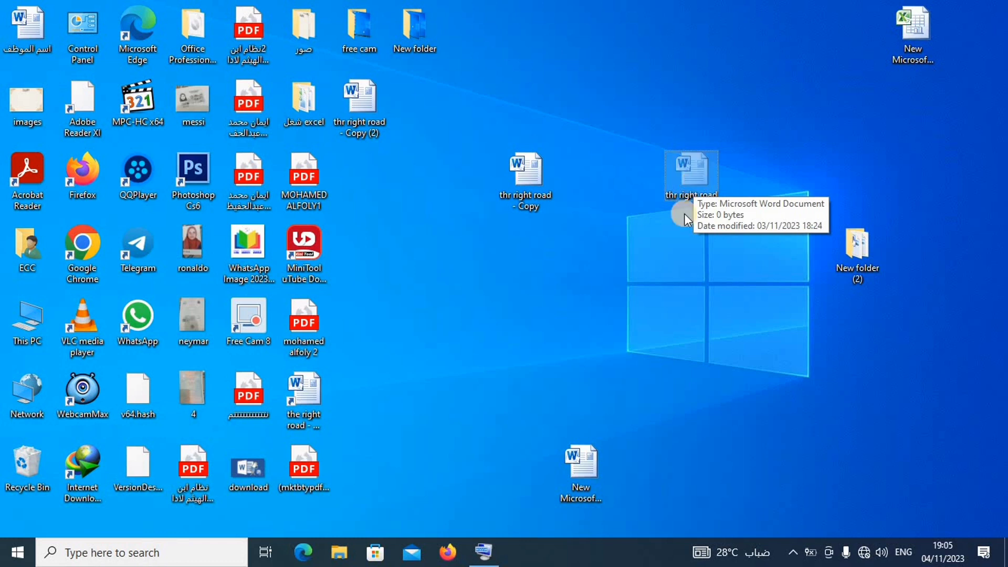
# Use the On-Screen Keyboard to cut "thr right road" from the desktop and paste it into "New folder (2)", and minimize the folder
pyautogui.click(484, 551)
pyautogui.click(58, 517)
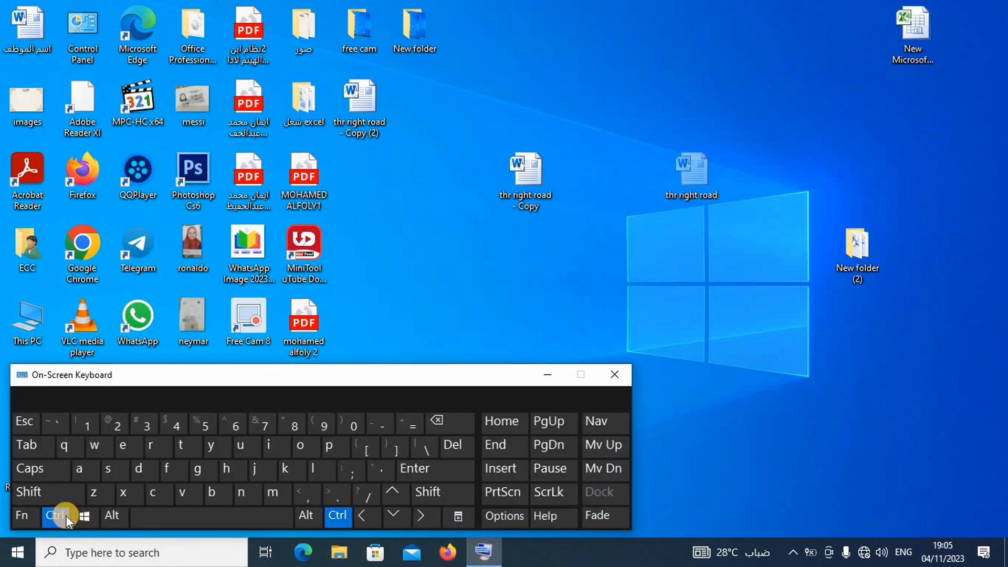
pyautogui.click(125, 497)
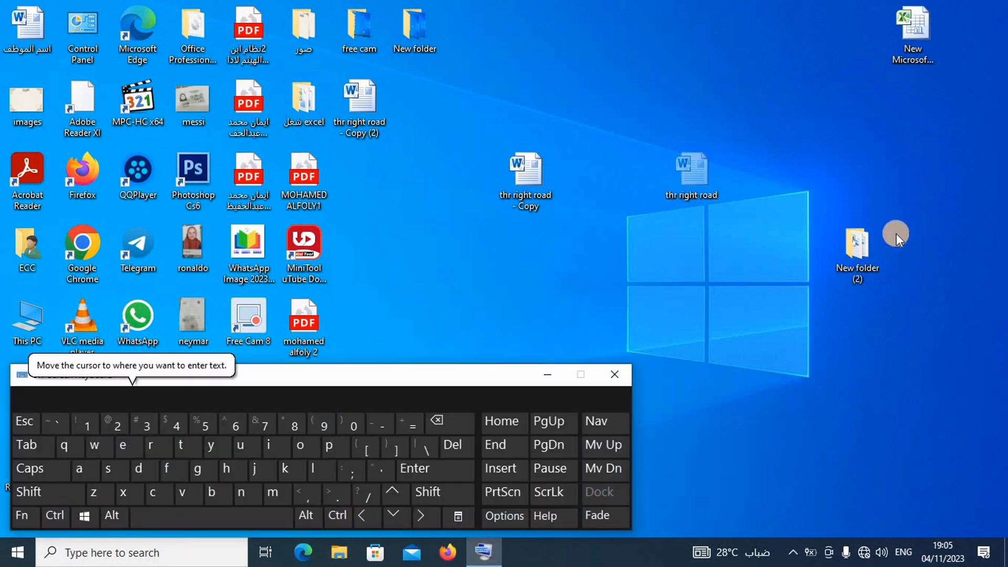
pyautogui.doubleClick(874, 254)
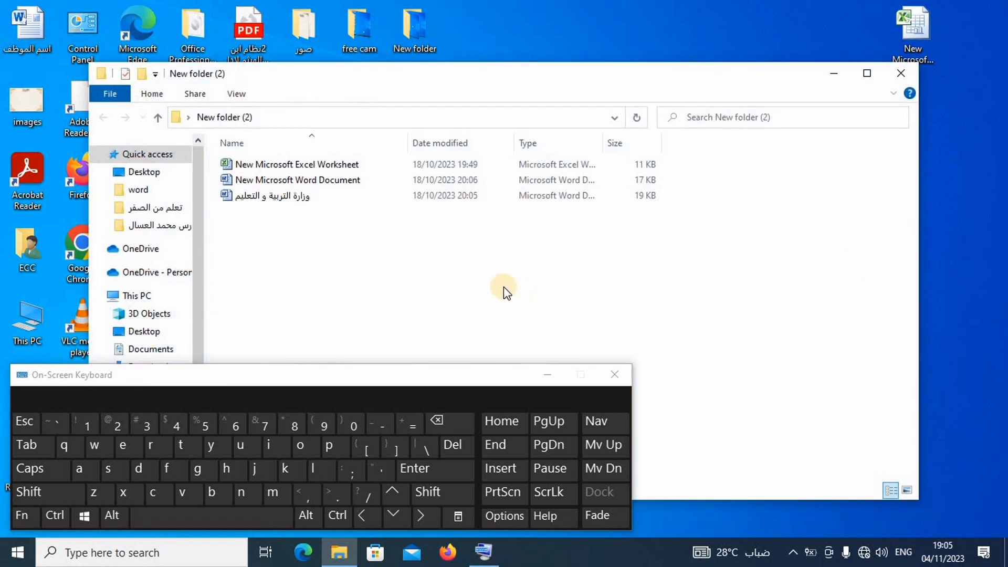
pyautogui.click(58, 515)
pyautogui.click(196, 497)
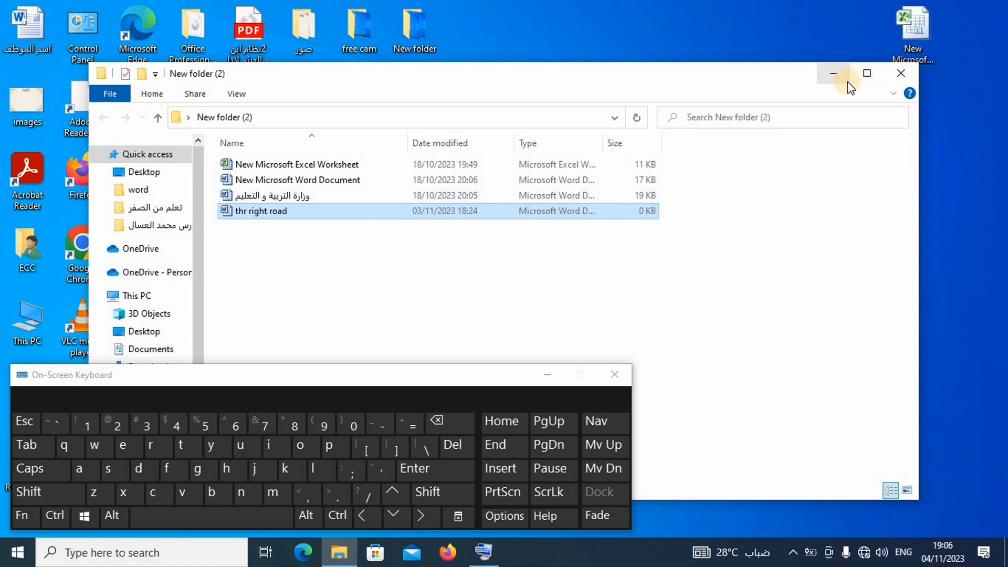
pyautogui.click(834, 74)
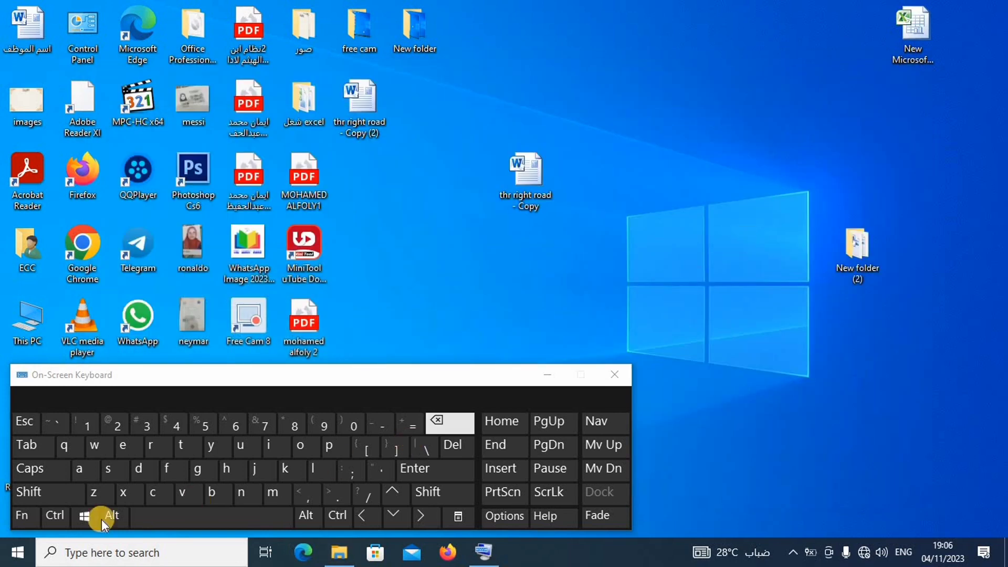
pyautogui.click(55, 516)
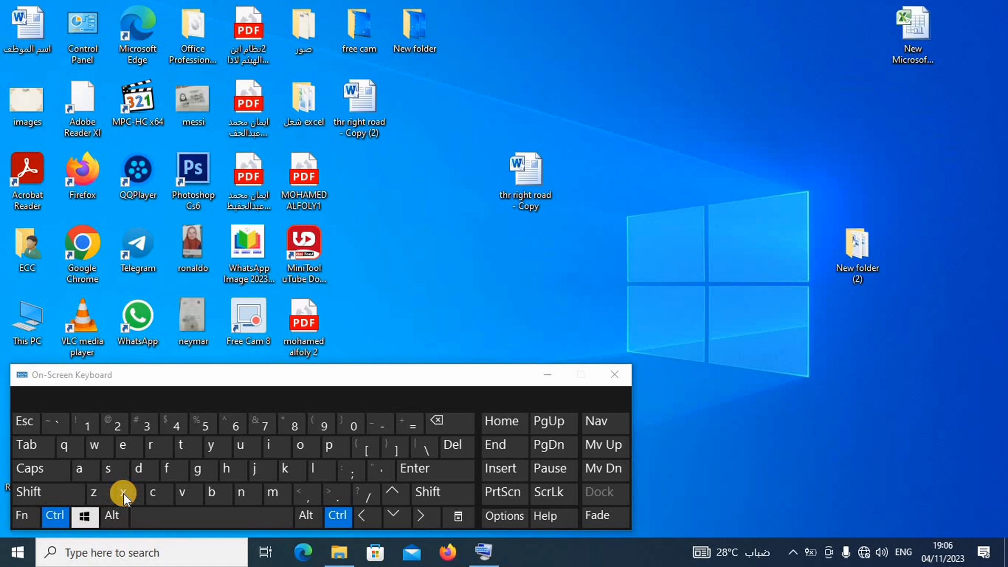
pyautogui.click(152, 496)
pyautogui.click(62, 521)
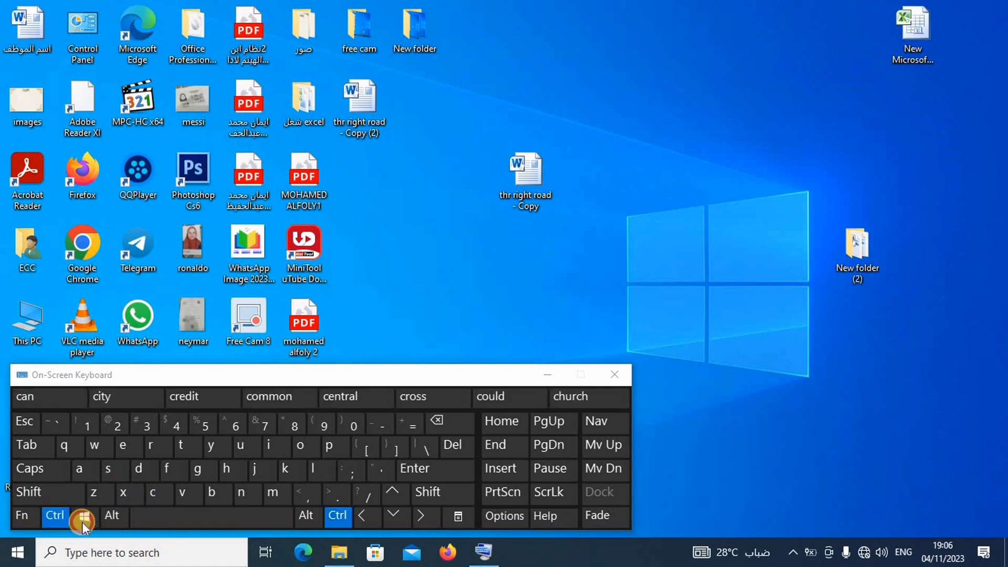
pyautogui.click(195, 500)
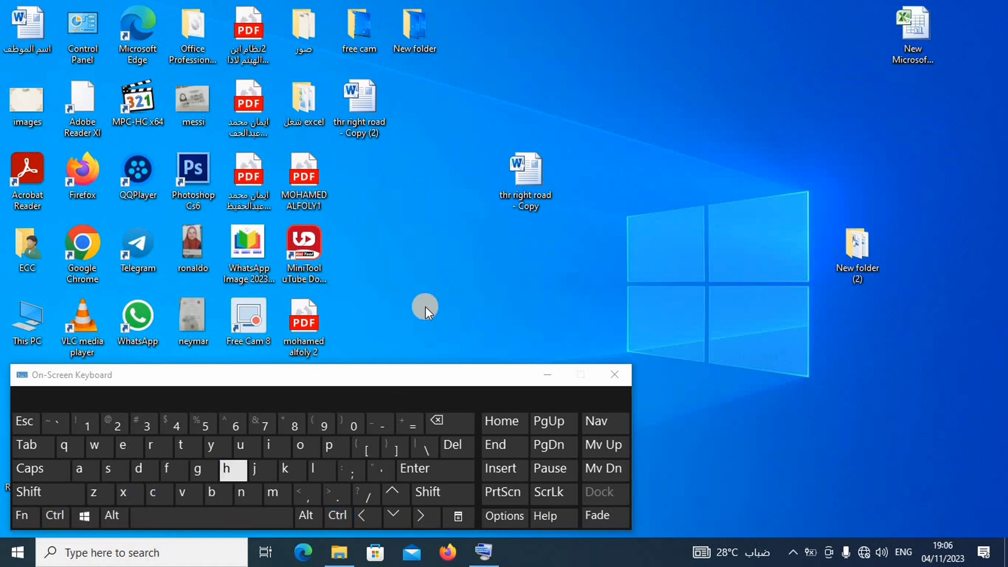